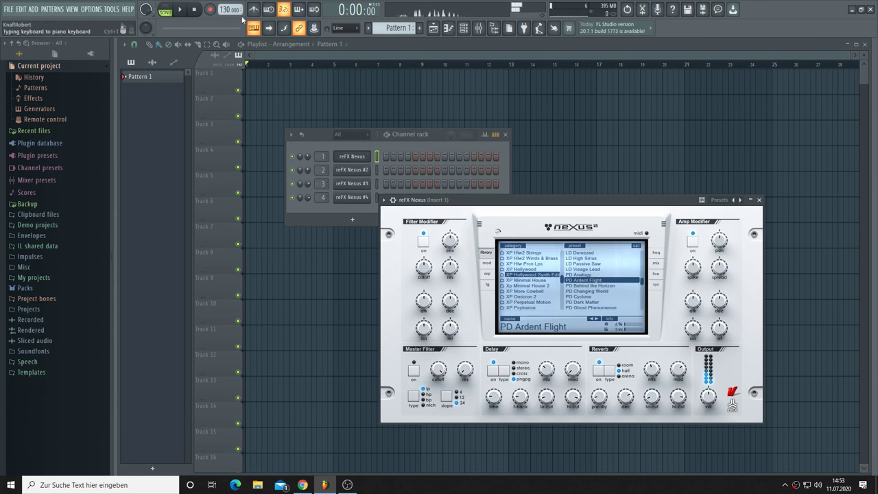
Set the project tempo to 100 BPM.
drag(232, 10, 232, 30)
key(c)
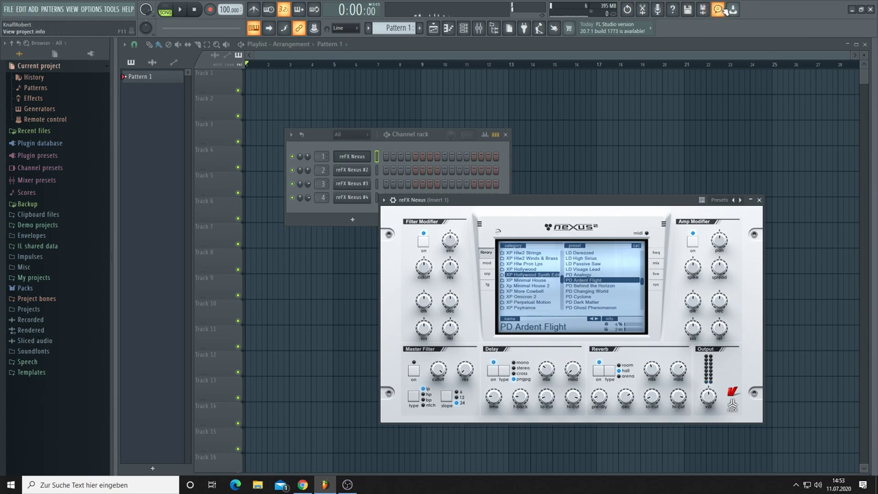
In the project info, choose Ambient as the genre and enter Summerrain as the title.
key(F11)
click(573, 142)
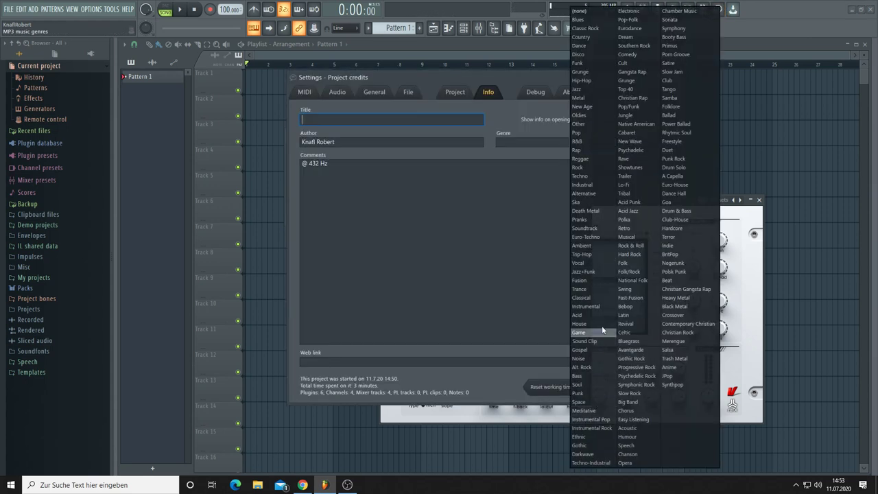
click(582, 245)
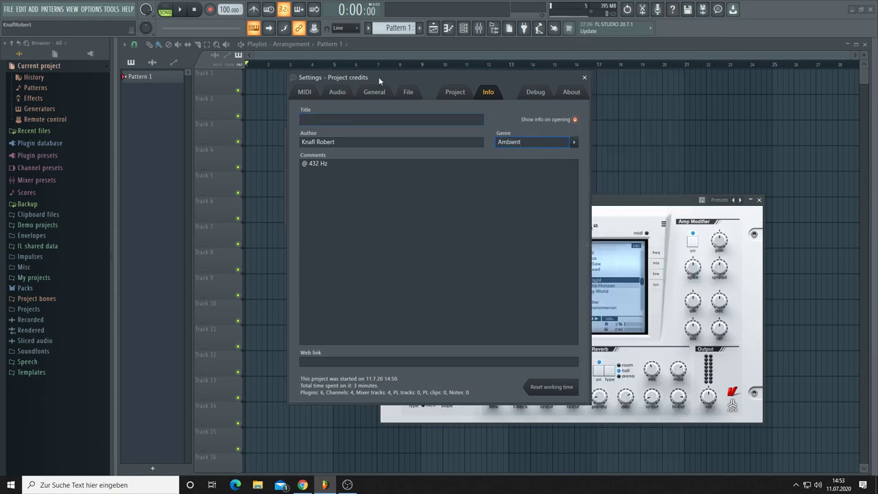
drag(378, 77, 443, 99)
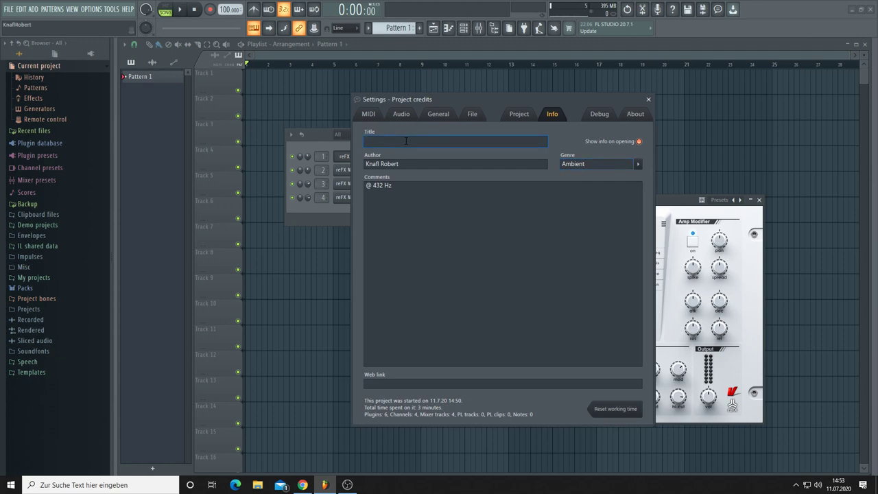
text(Summerrain)
click(649, 99)
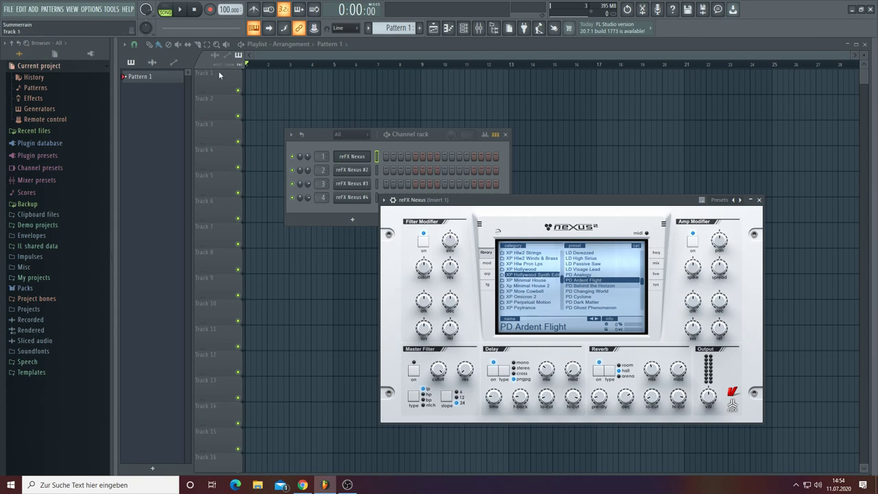
Record a live performance of about 10 and a half minutes with the first reFX Nexus channel into Pattern 1.
click(211, 10)
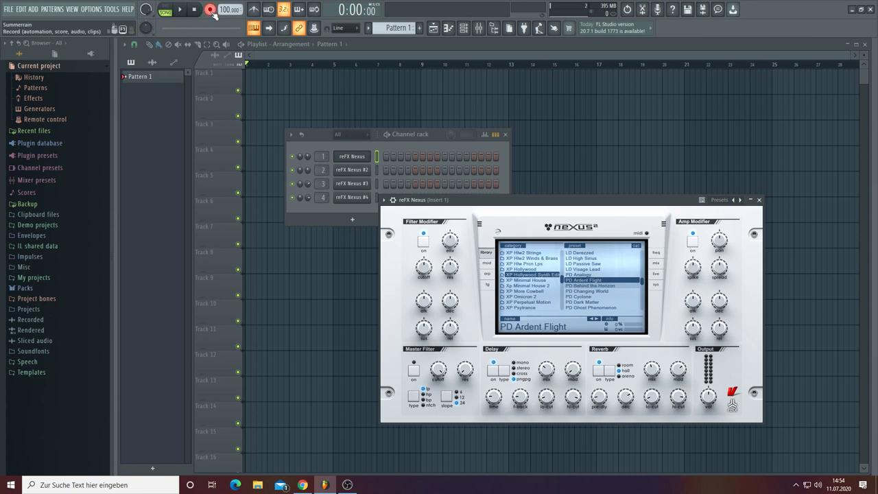
key(space)
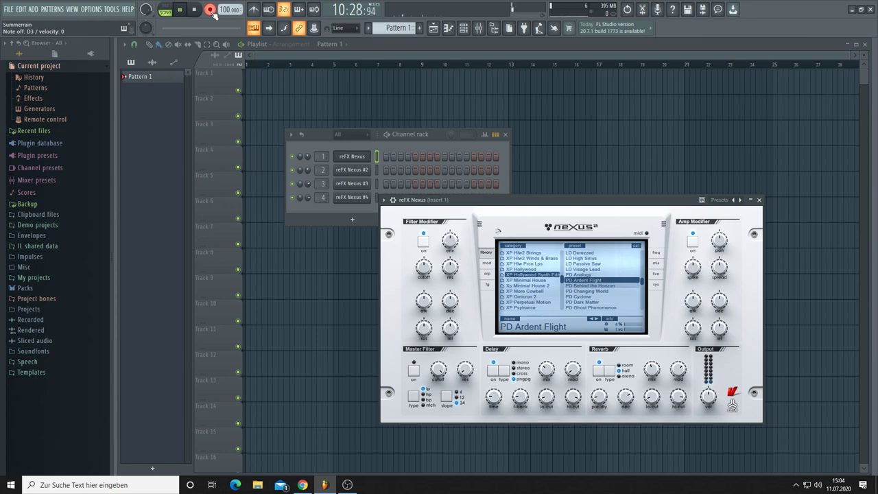
key(space)
Extend the end of the recorded Pattern 1 clip on Track 1 to a length of about 264 bars.
click(336, 57)
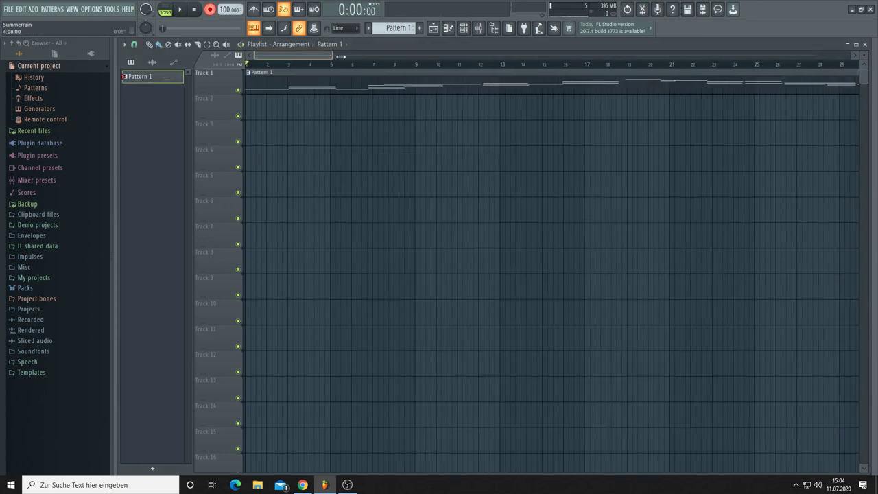
drag(341, 57, 850, 57)
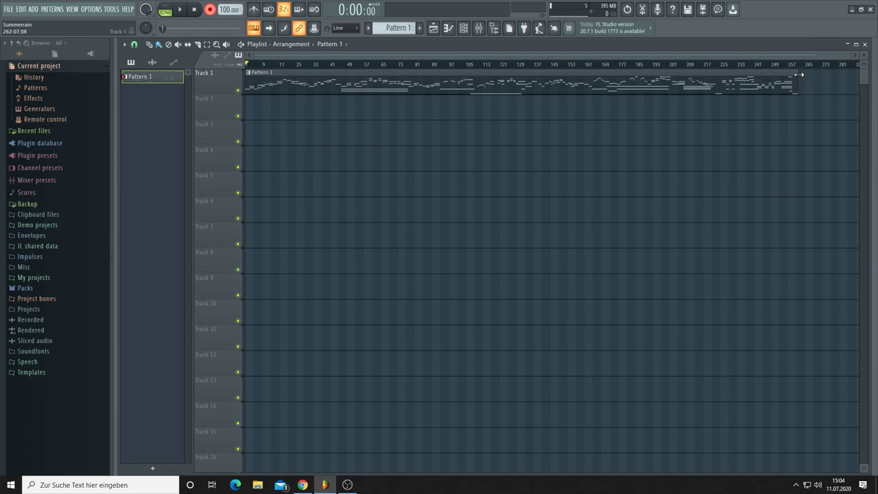
drag(797, 74, 804, 74)
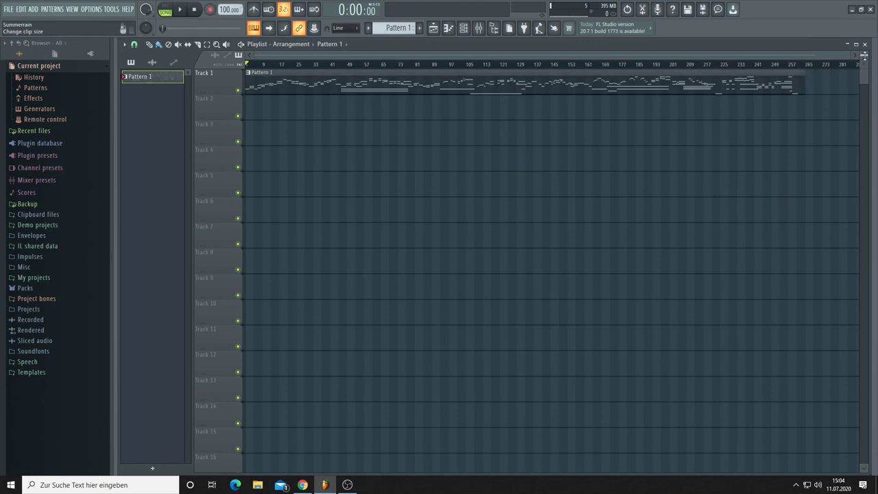
scroll(686, 347, up, 4)
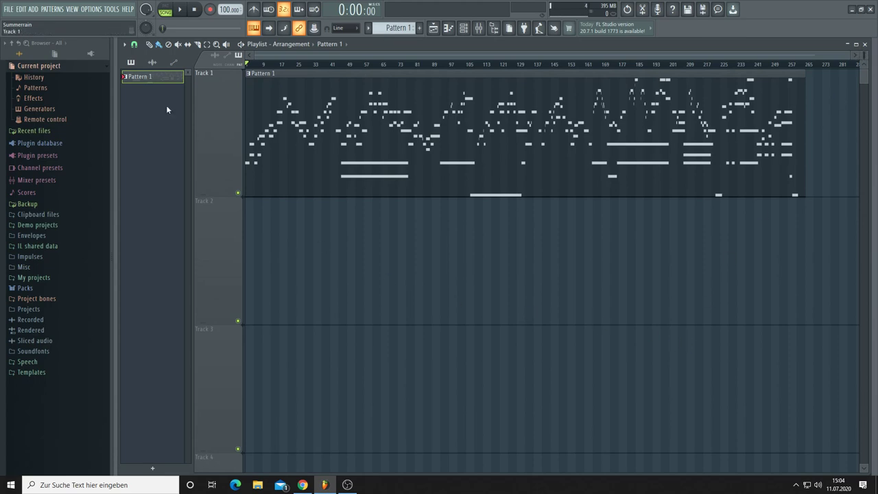
Play the song and add Maximus to the first effect slot of Insert 1, with the Clear master preset and its master band selected.
click(180, 10)
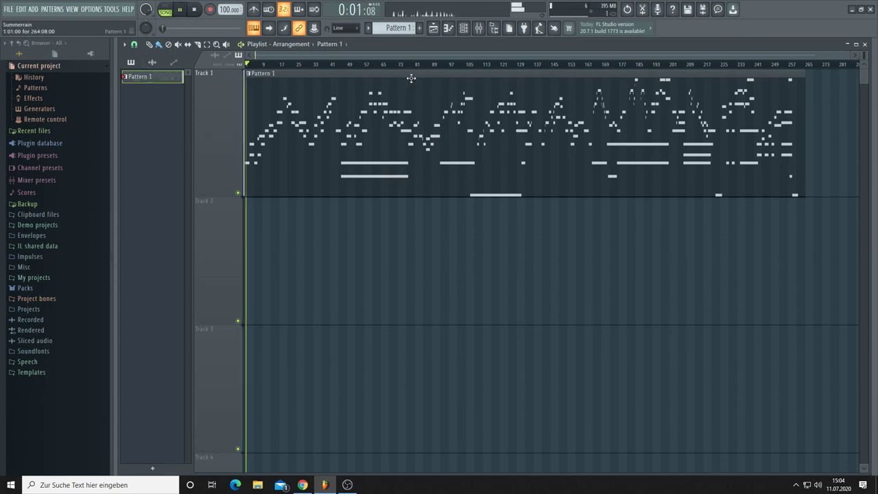
key(F9)
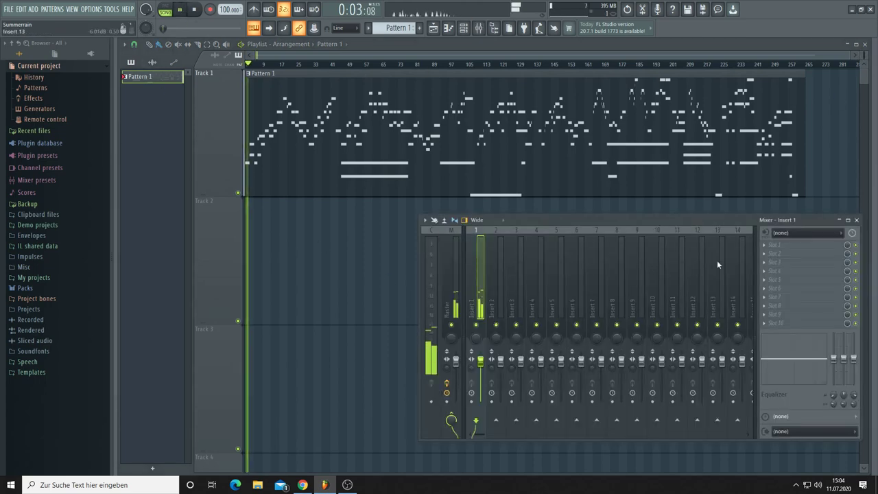
click(772, 251)
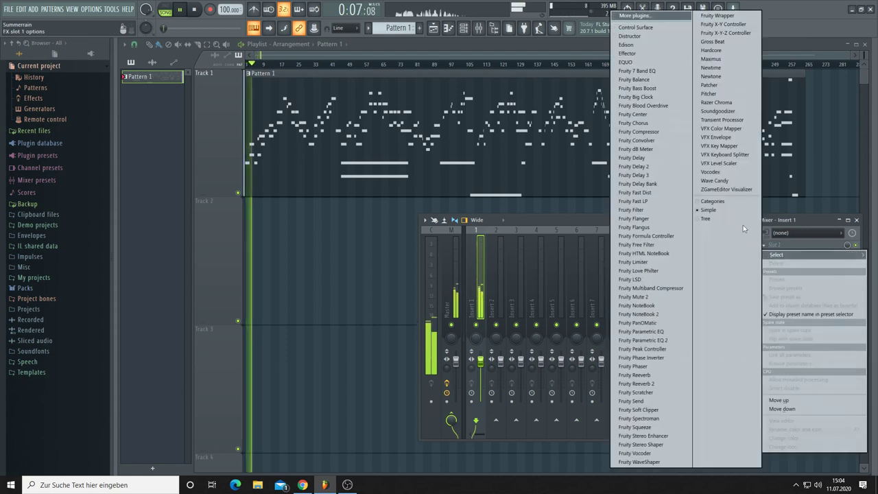
click(714, 60)
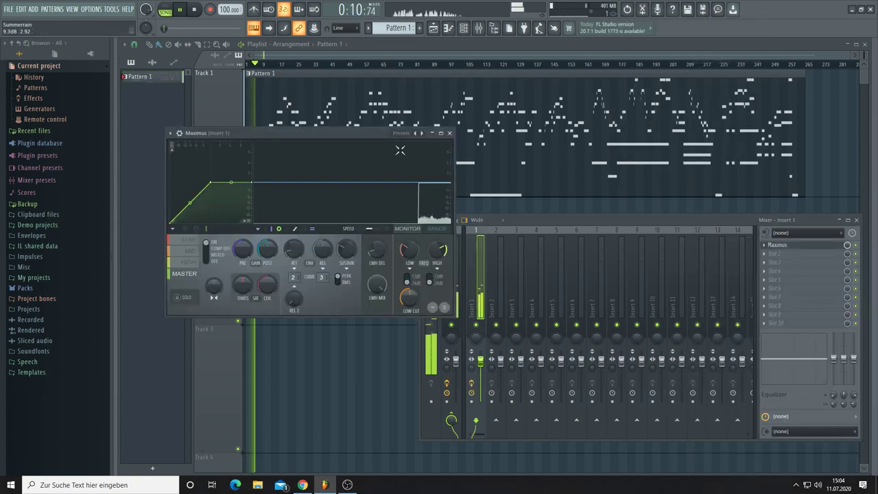
right_click(421, 133)
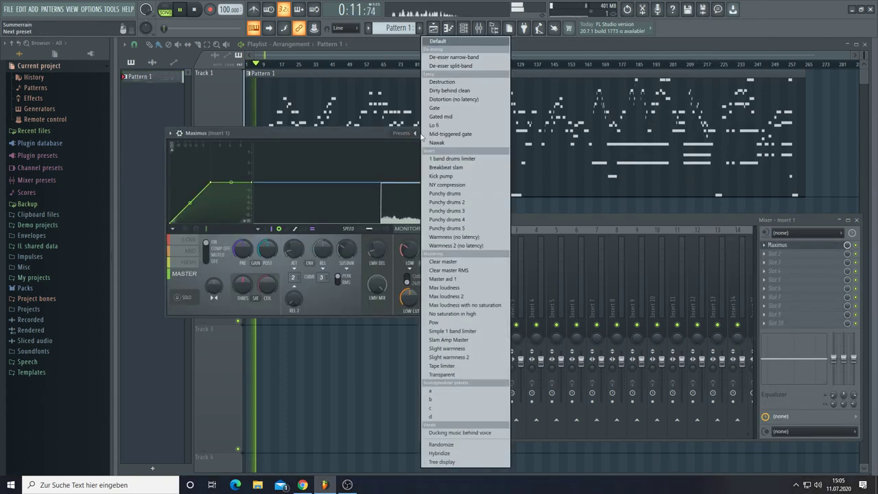
click(441, 261)
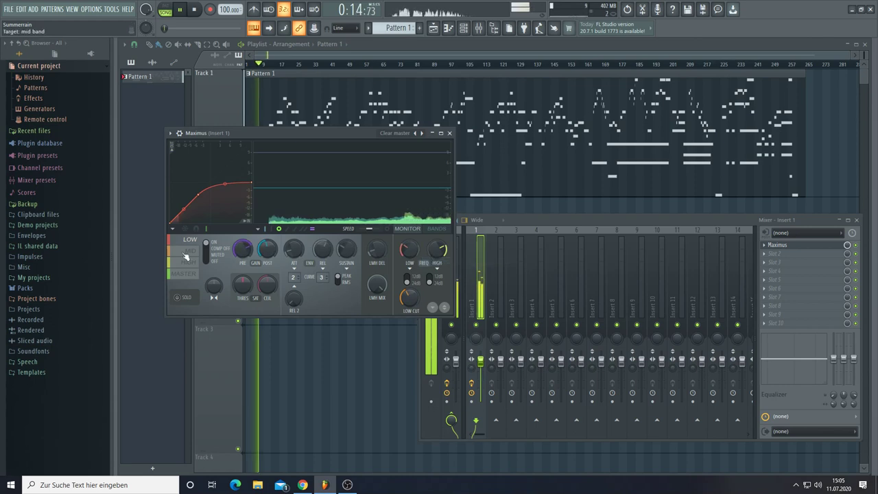
click(191, 275)
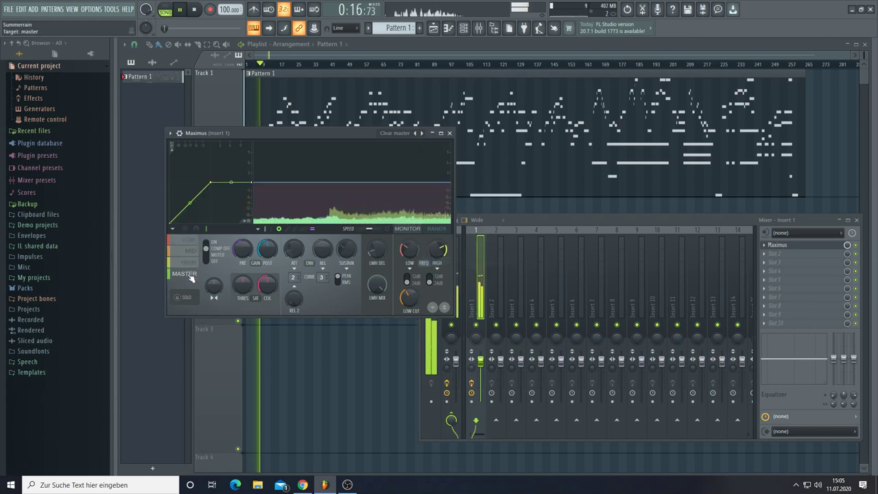
Show the system page of the first reFX Nexus channel, set its output level to 75, and close all plugin windows.
click(525, 218)
click(456, 250)
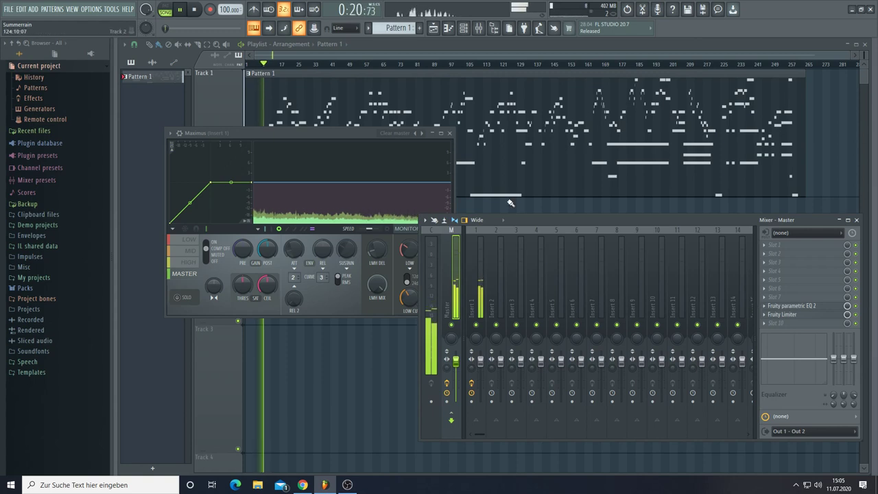
click(463, 28)
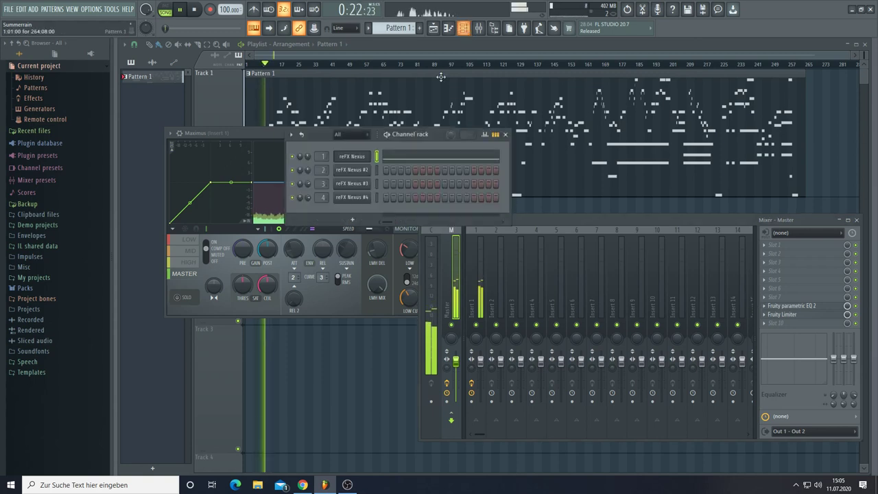
click(362, 157)
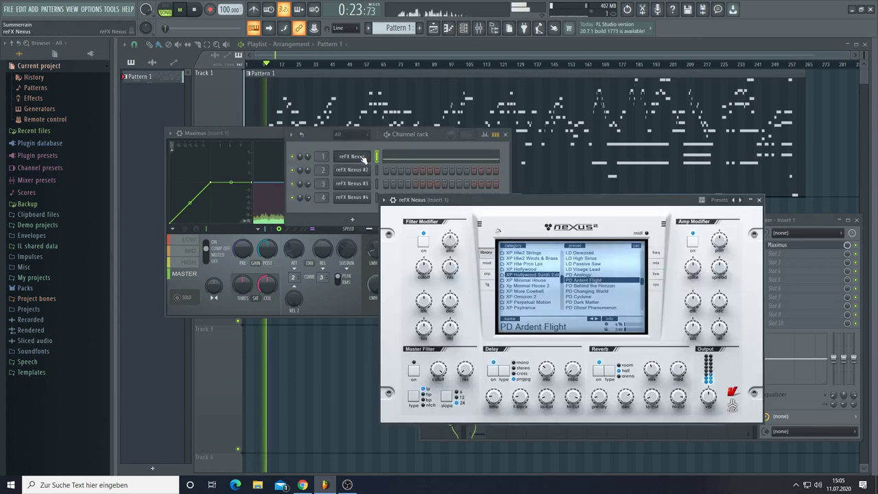
click(656, 287)
drag(547, 273, 629, 273)
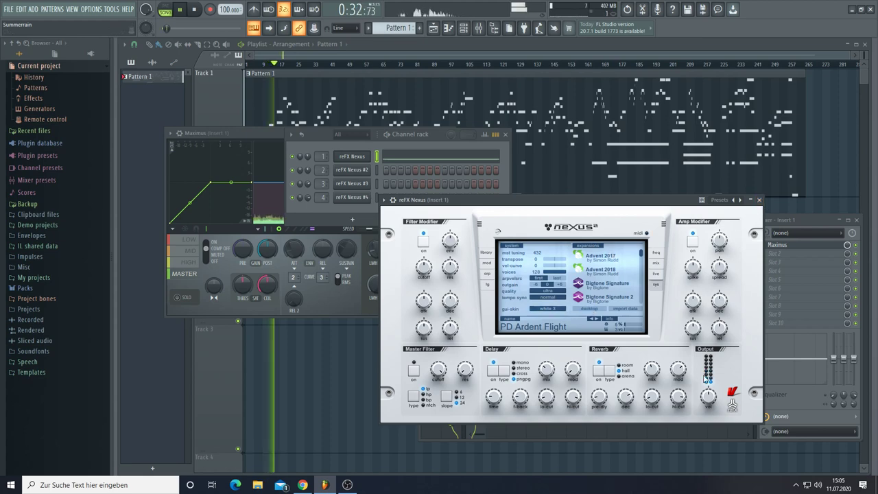
scroll(709, 389, up, 1)
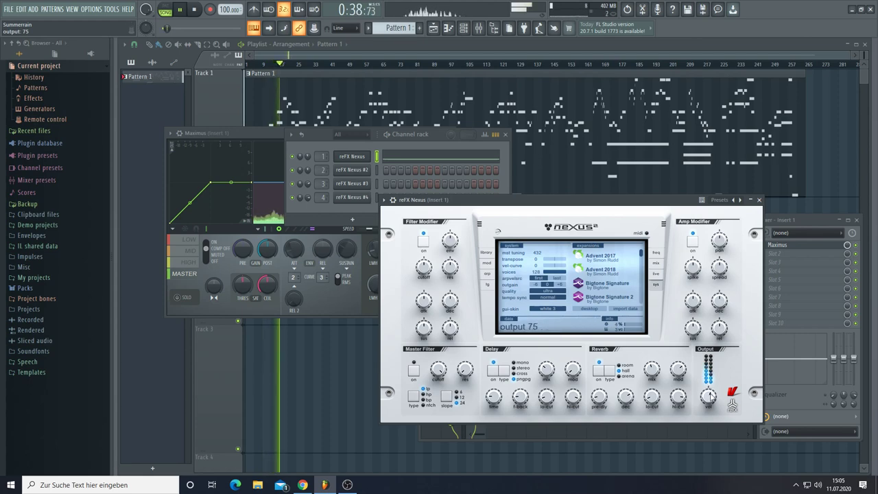
key(F12)
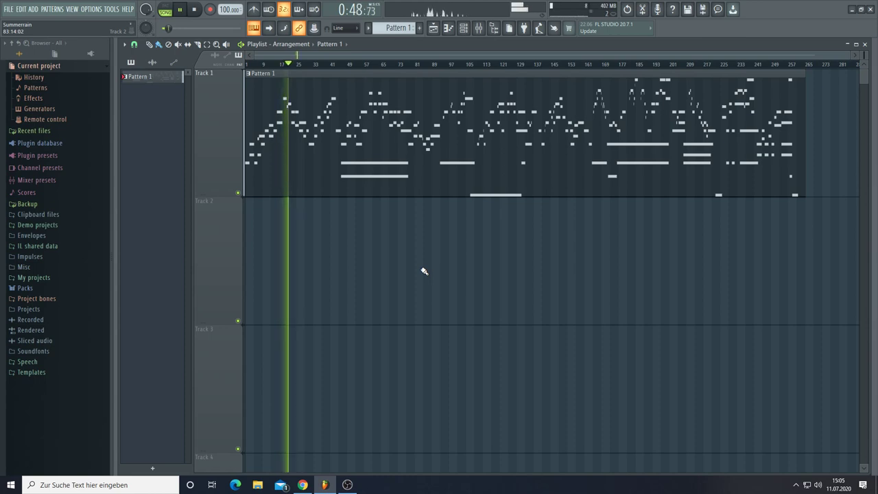
Open the project info again and copy the song title.
click(12, 9)
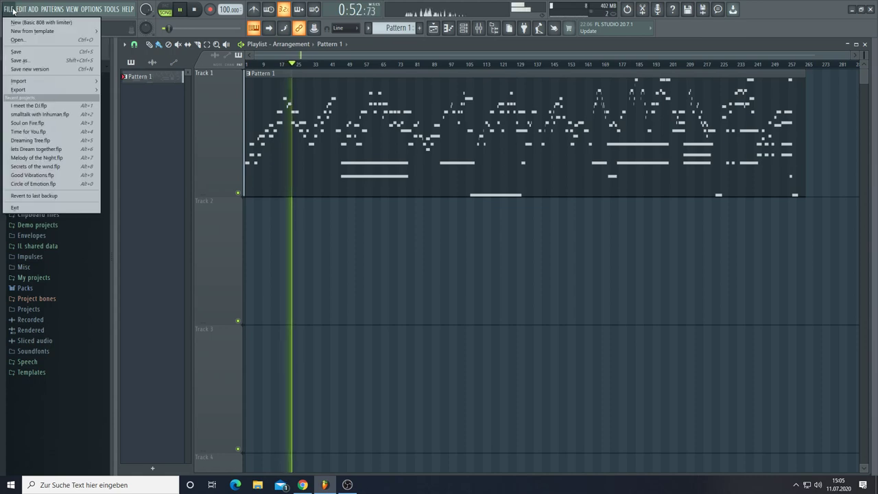
key(Escape)
key(F11)
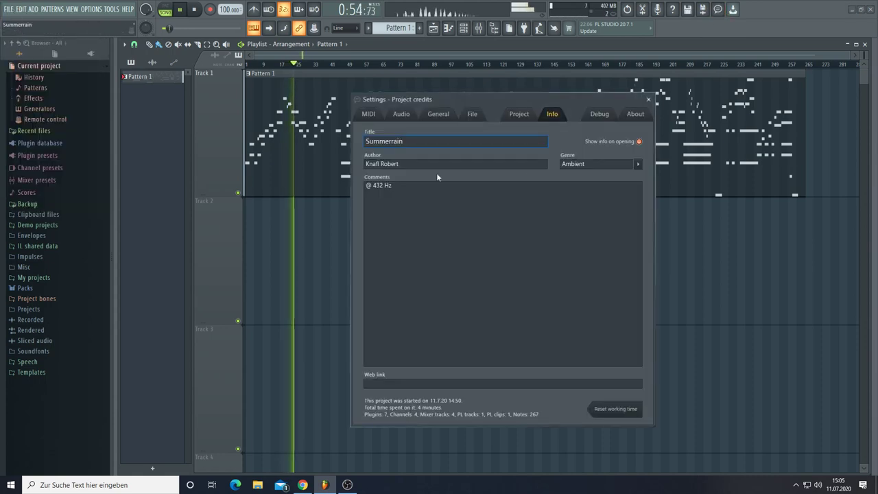
double_click(377, 140)
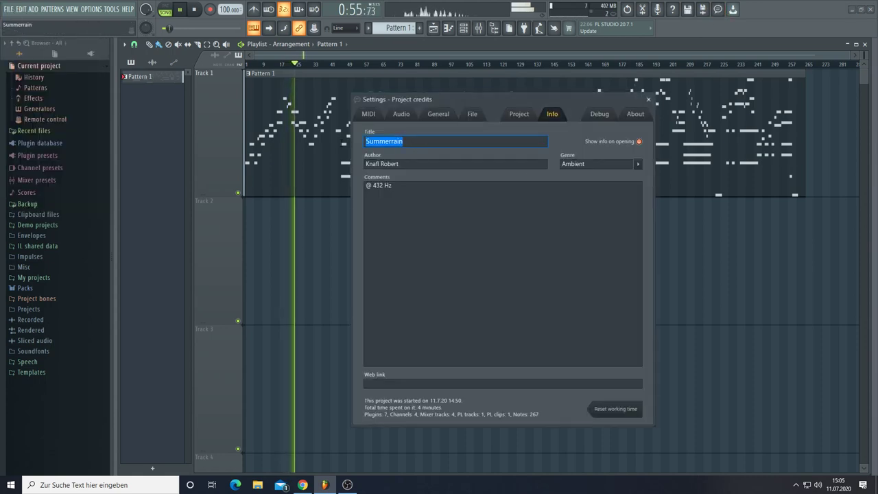
right_click(377, 141)
click(404, 168)
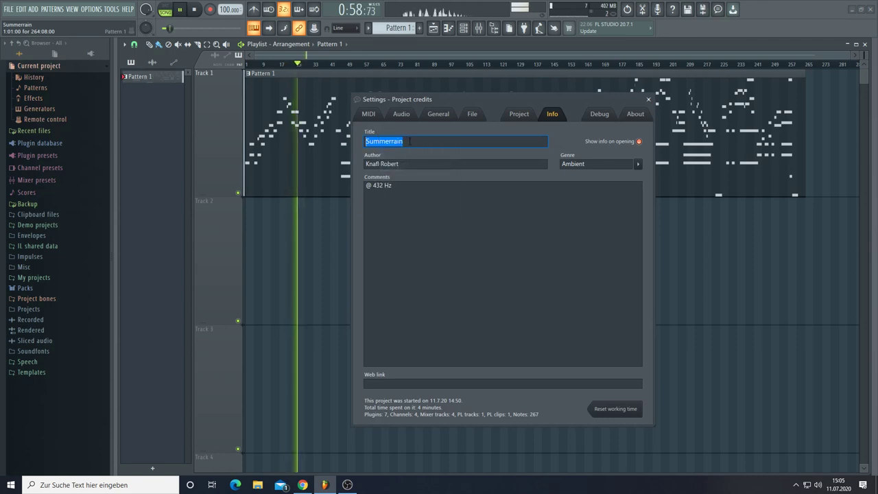
click(410, 141)
Save the project as Summerrain in the Projects folder and close the project info.
click(10, 9)
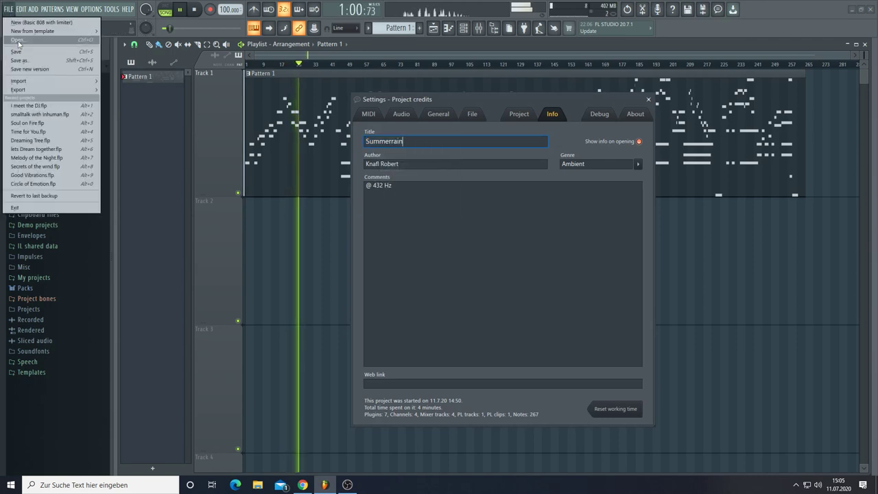
click(21, 52)
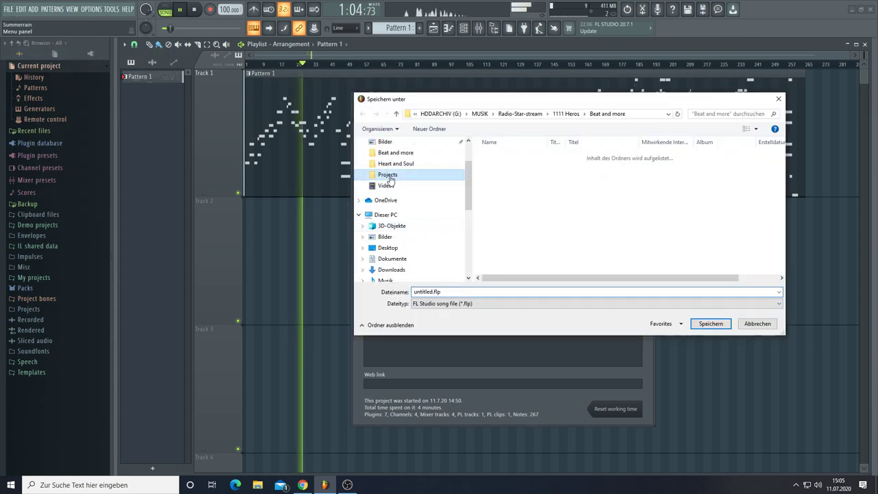
click(388, 175)
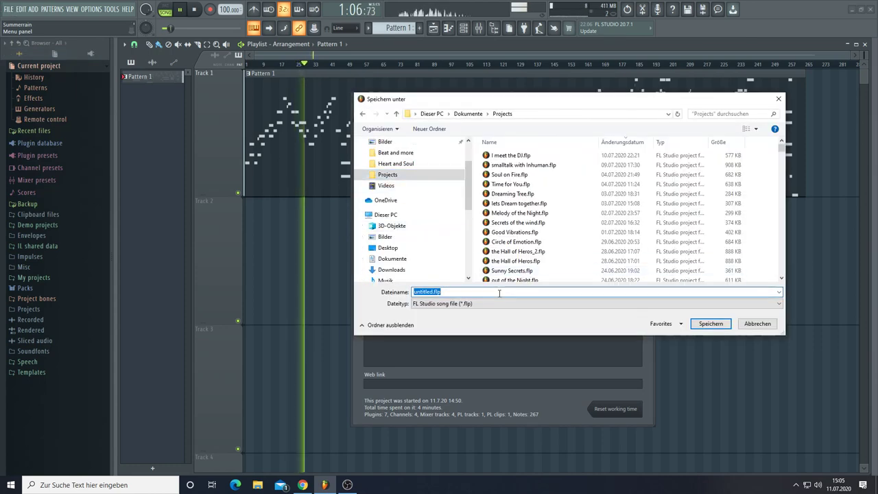
text(Summerrain)
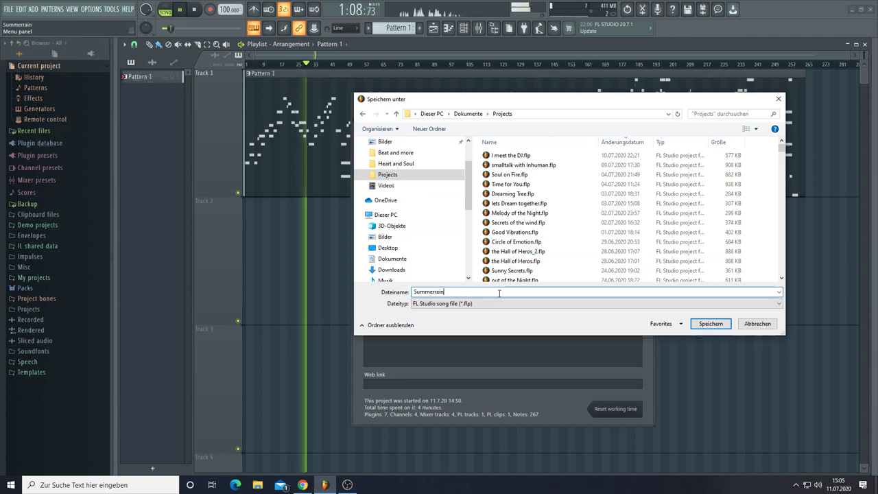
click(709, 324)
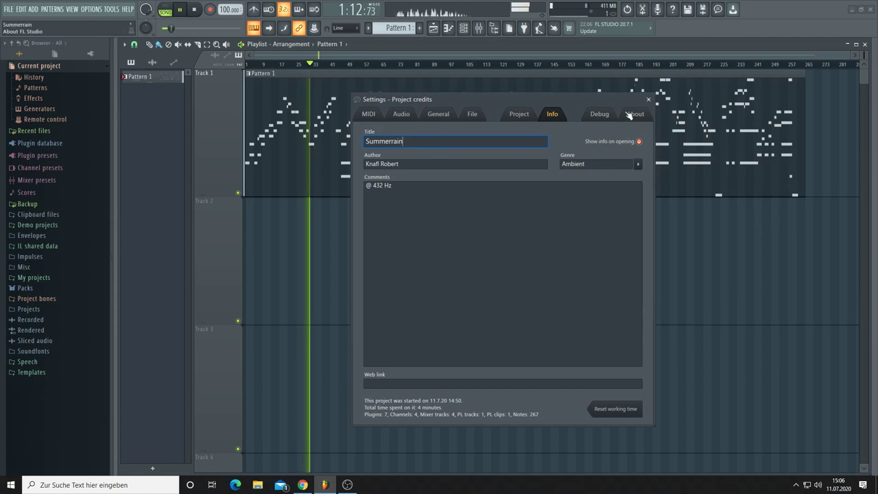
click(648, 99)
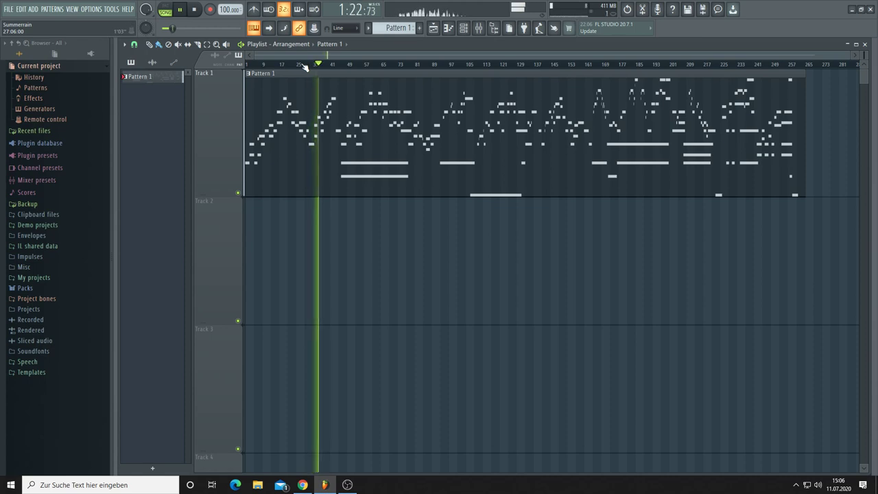
scroll(309, 66, up, 3)
scroll(316, 65, up, 3)
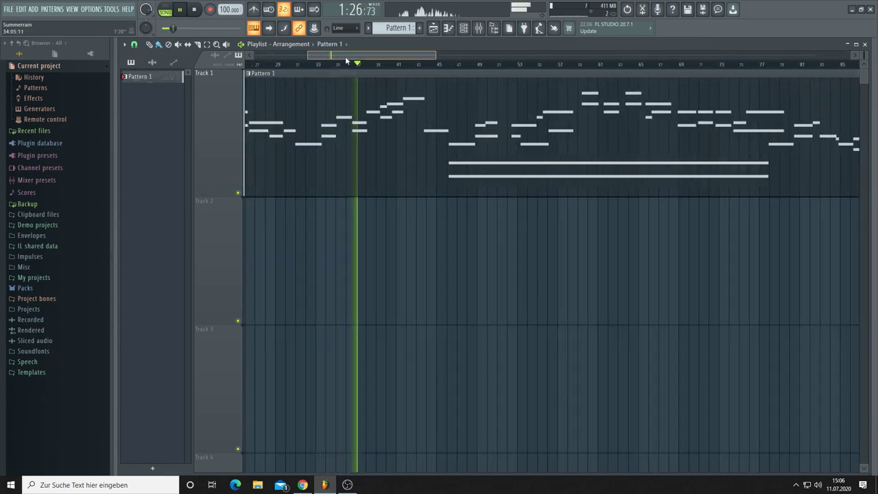
Look over the full Pattern 1 recording in the playlist and in its piano roll.
drag(345, 56, 610, 72)
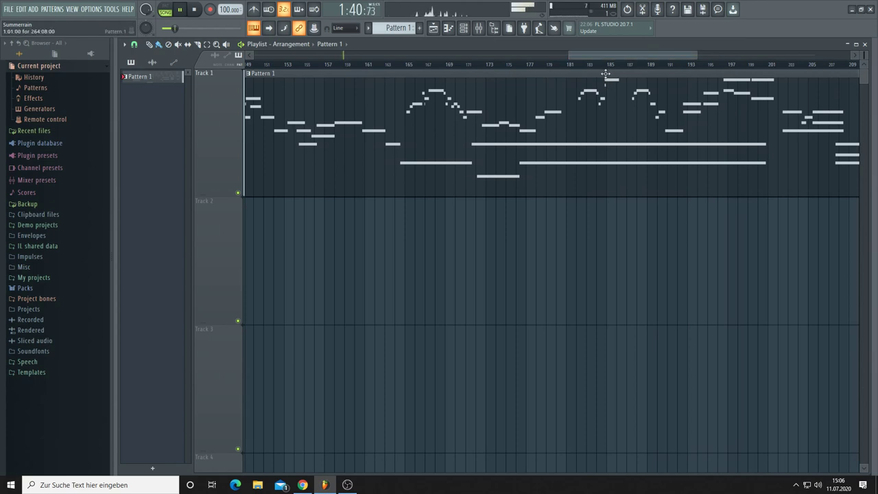
double_click(605, 74)
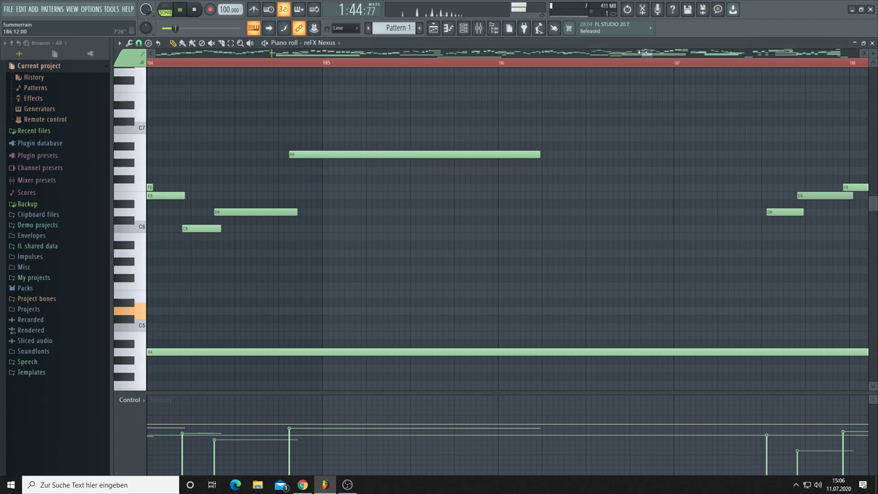
scroll(642, 53, down, 10)
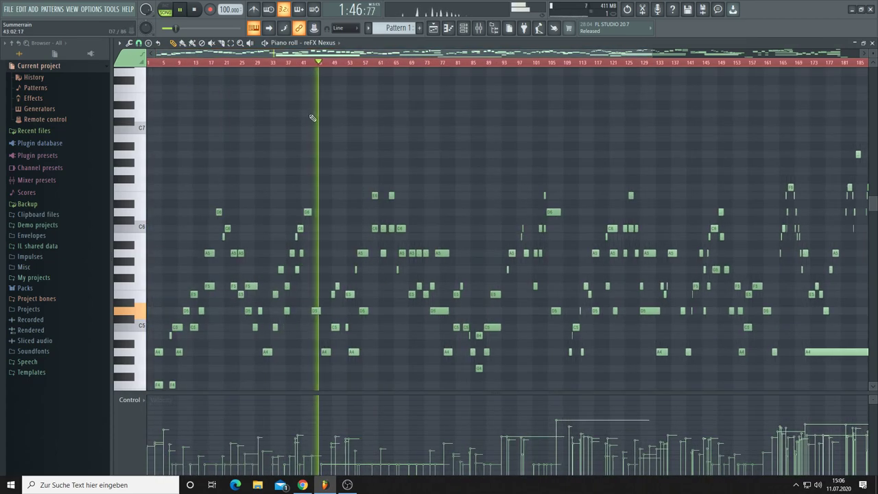
click(439, 31)
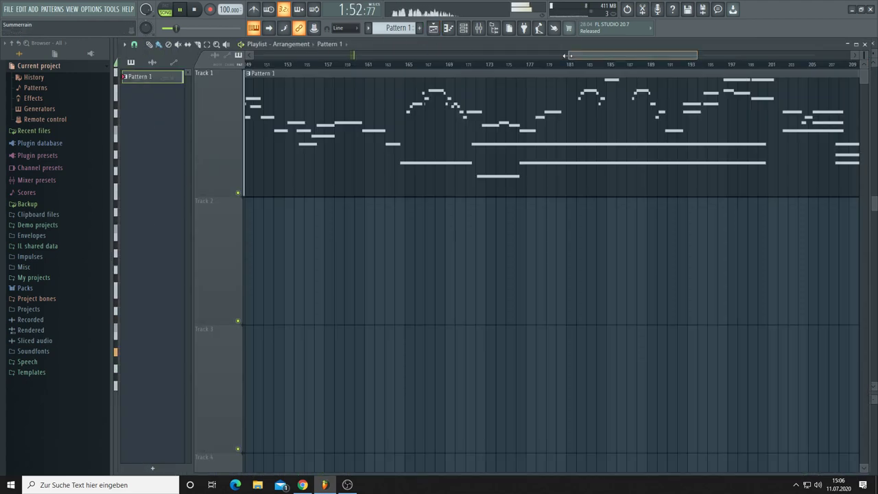
drag(566, 54, 246, 55)
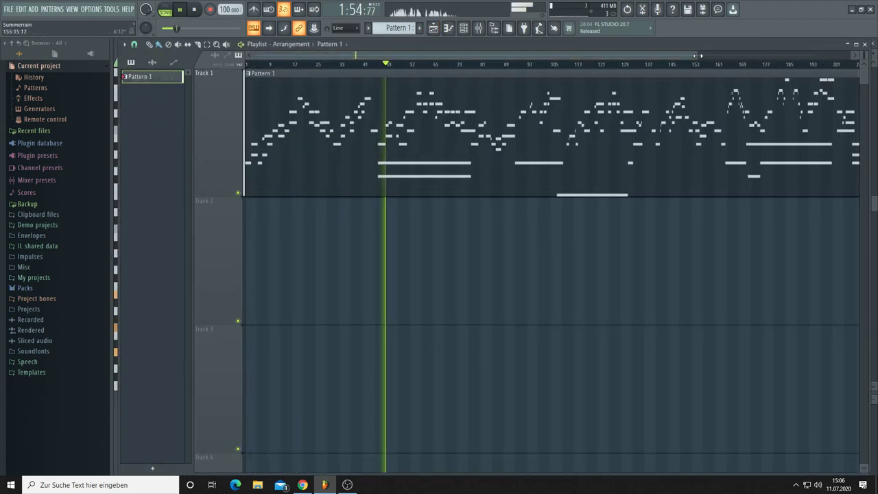
drag(698, 55, 843, 55)
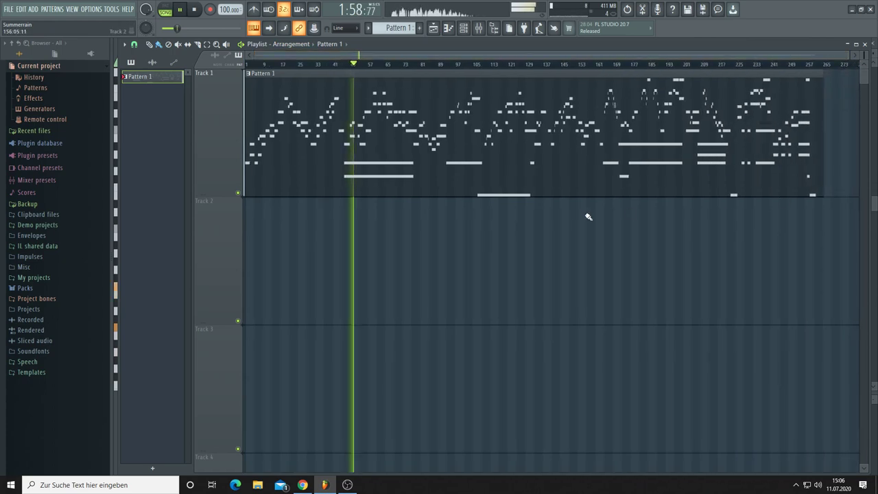
Load the LP Tupan Drum Loops preset in the reFX Nexus #2 channel.
click(464, 28)
click(339, 171)
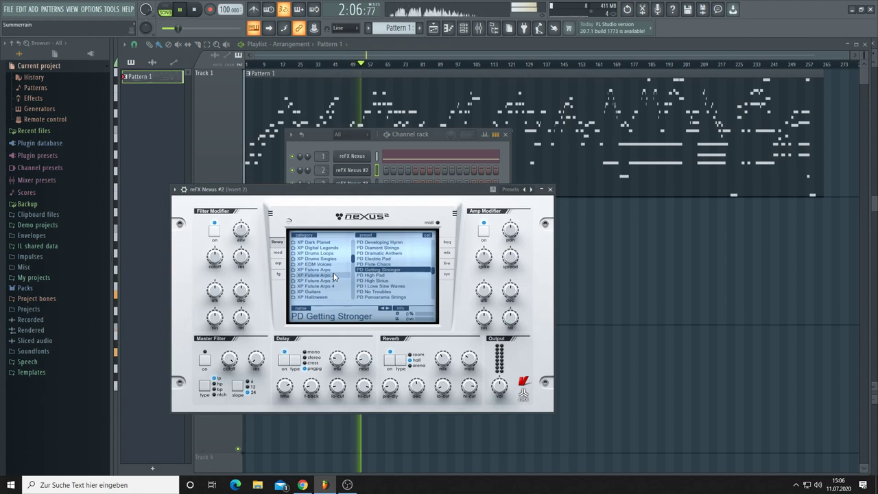
scroll(335, 277, down, 4)
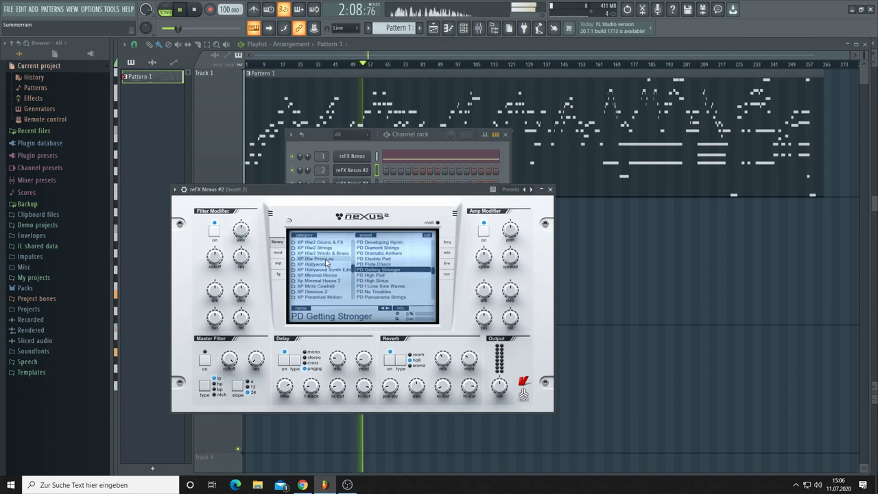
click(319, 259)
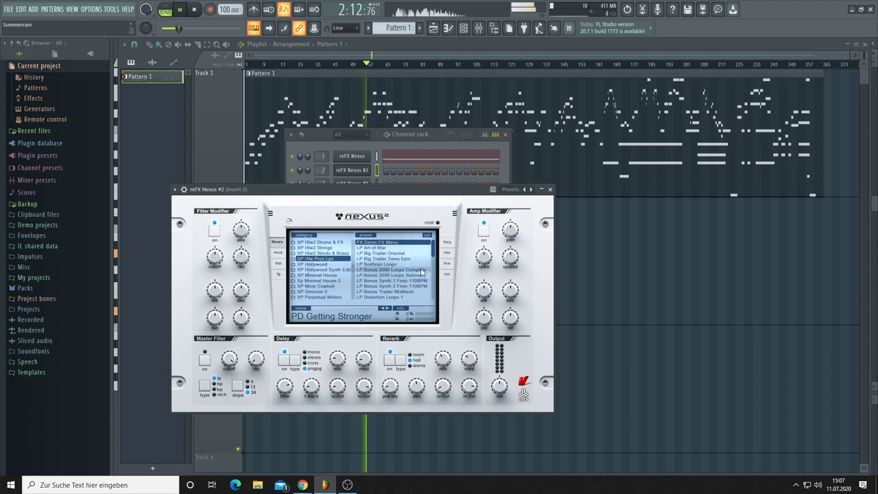
scroll(421, 271, down, 2)
scroll(421, 272, down, 2)
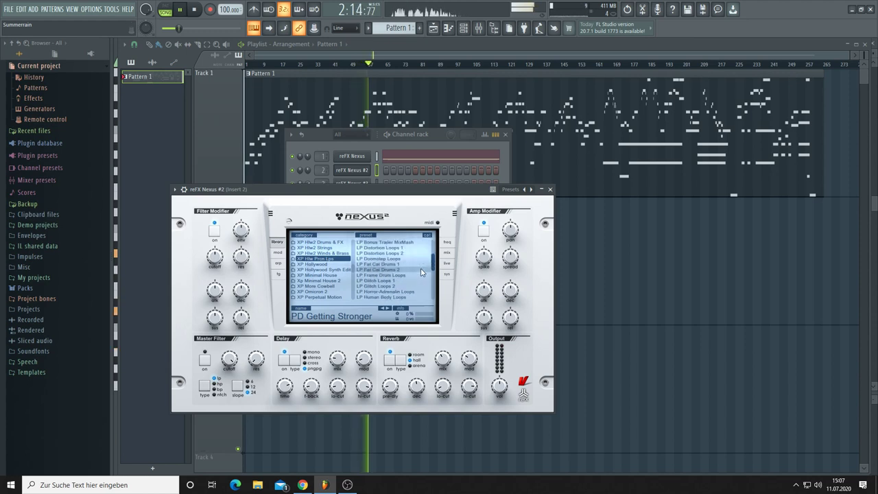
scroll(421, 272, down, 4)
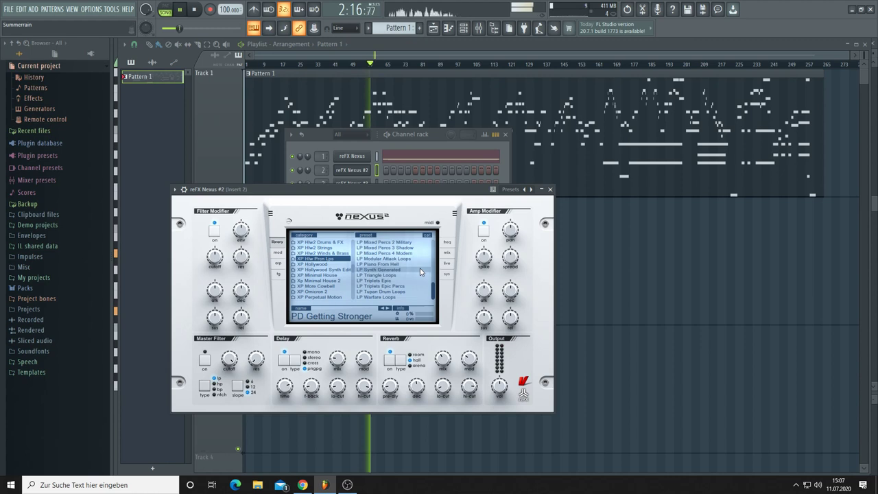
click(379, 293)
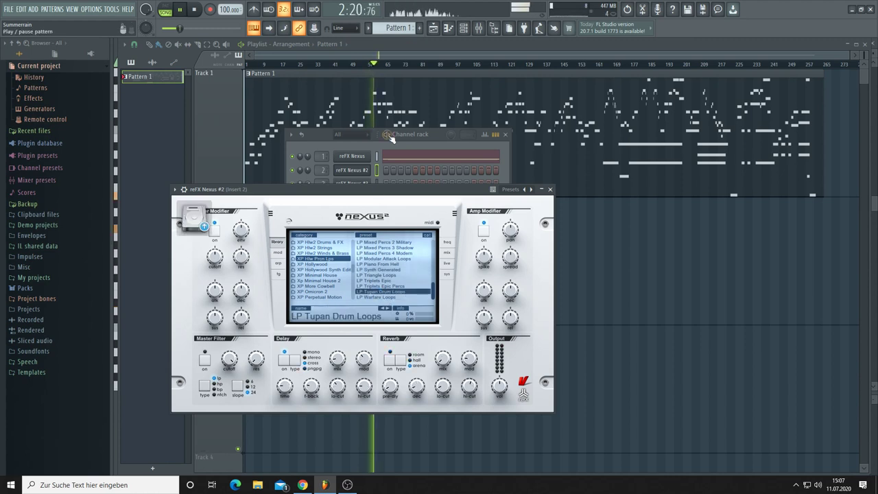
Switch to a new Pattern 2, stop the song, and try out the Tupan drum loops on reFX Nexus #2.
scroll(396, 28, down, 1)
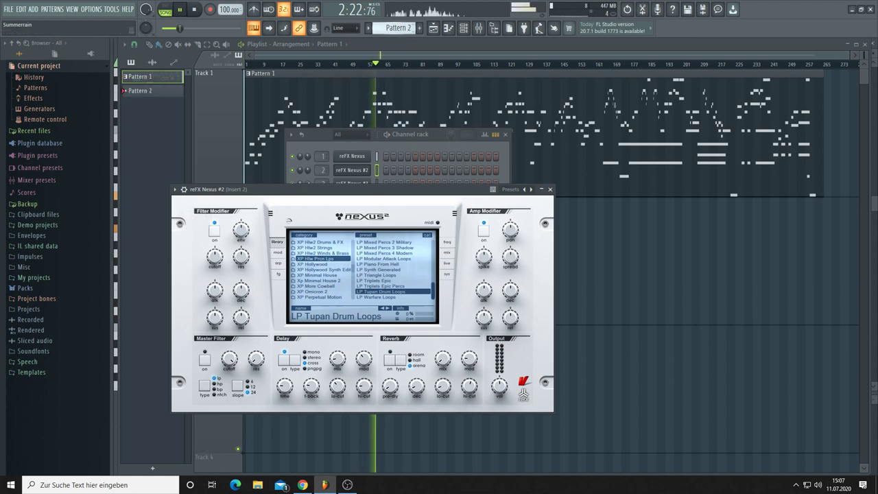
click(366, 171)
click(366, 170)
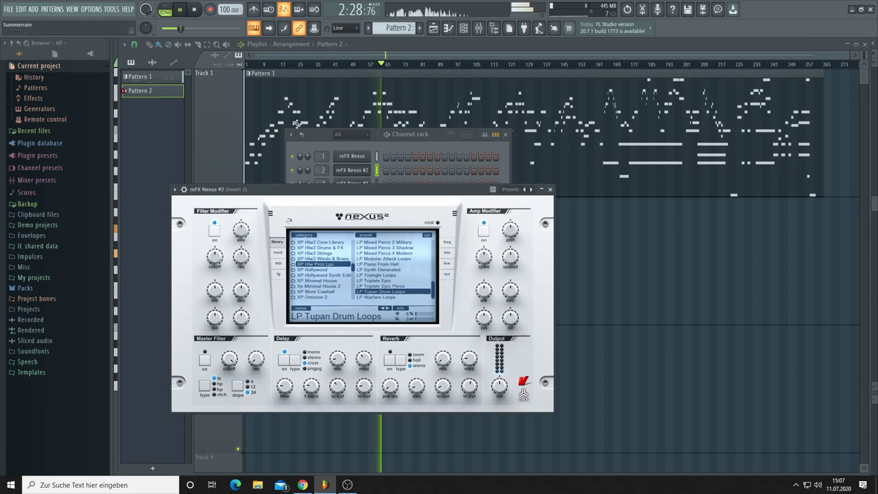
click(195, 10)
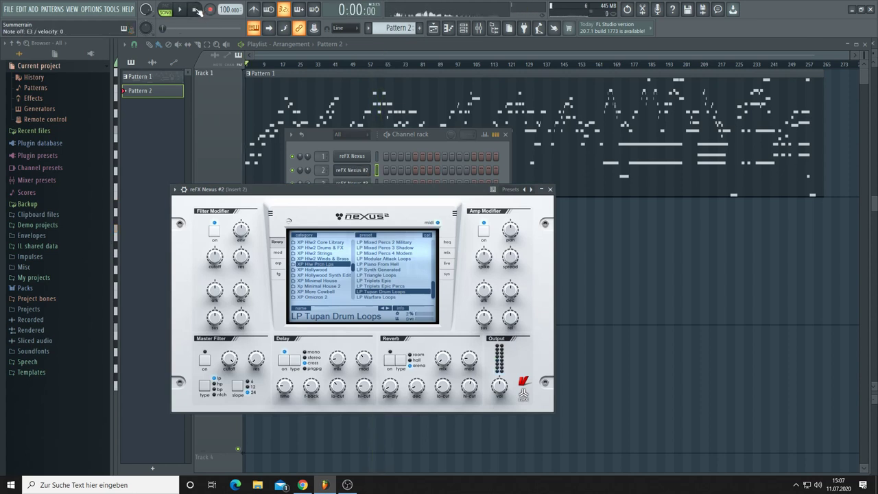
drag(314, 193, 452, 235)
key(g)
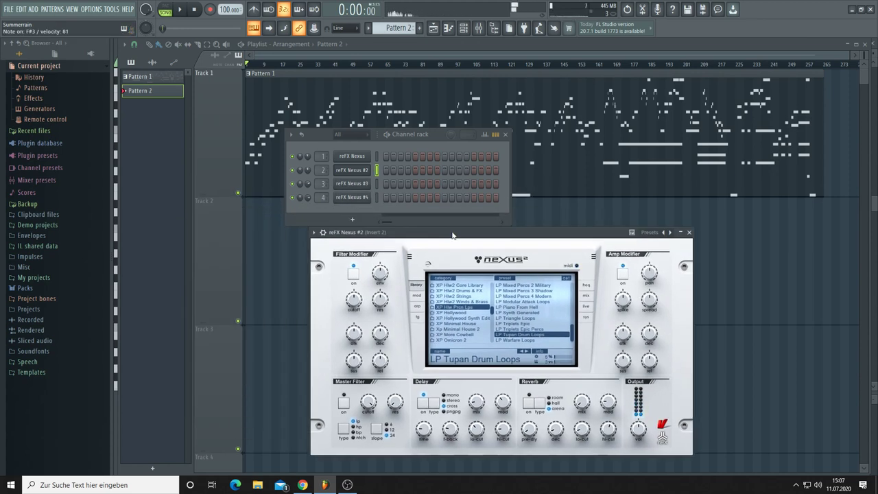
Place notes on F#3, G#3 and A#3 at bar 1 in the Pattern 2 piano roll of reFX Nexus #2.
right_click(360, 175)
click(384, 172)
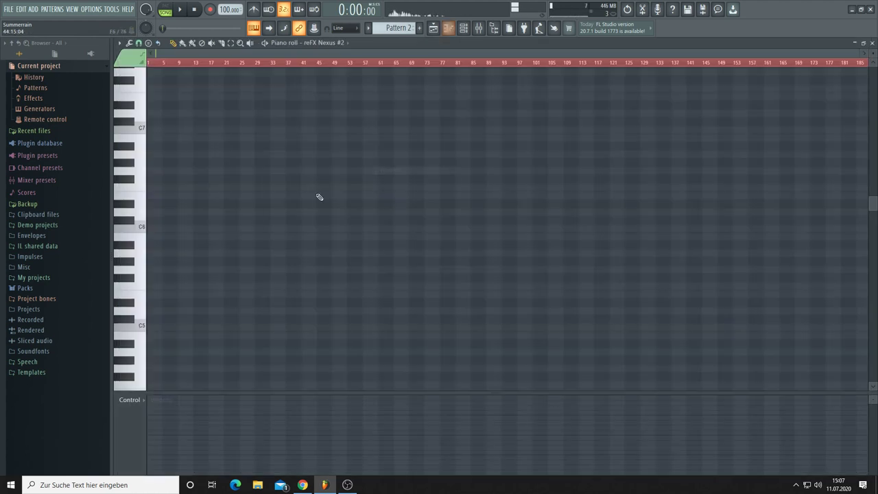
scroll(254, 218, down, 5)
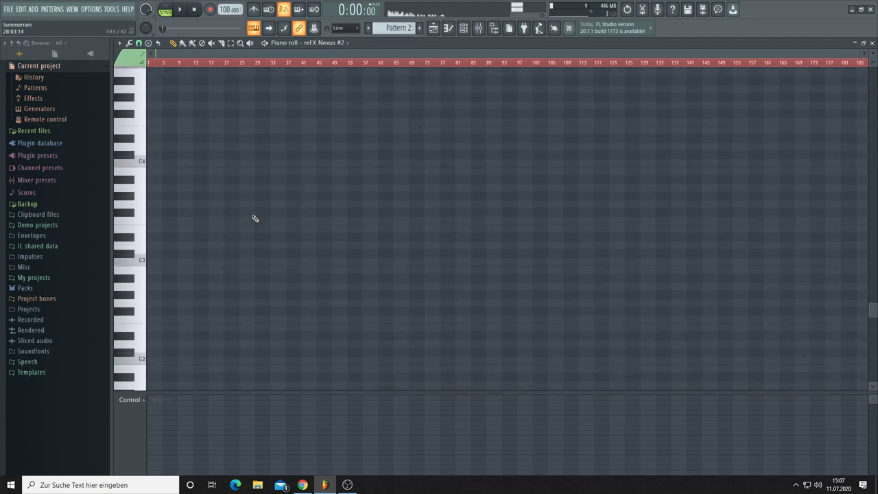
key(g+h+j)
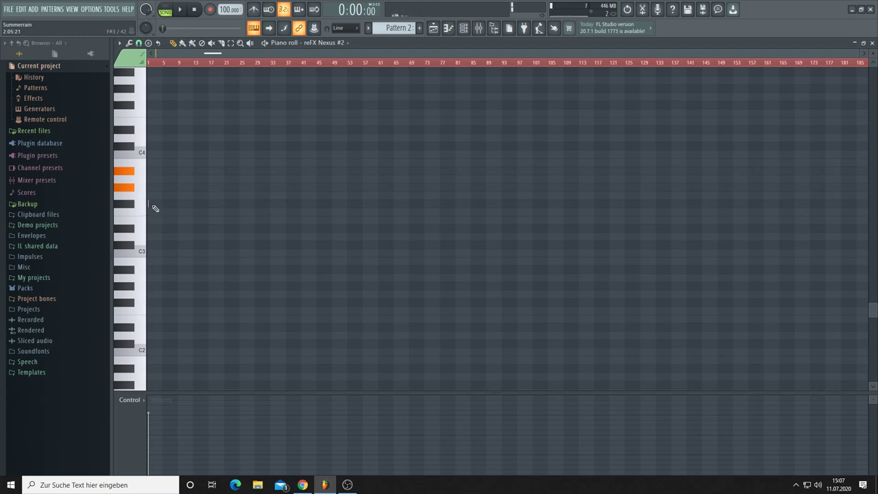
click(149, 204)
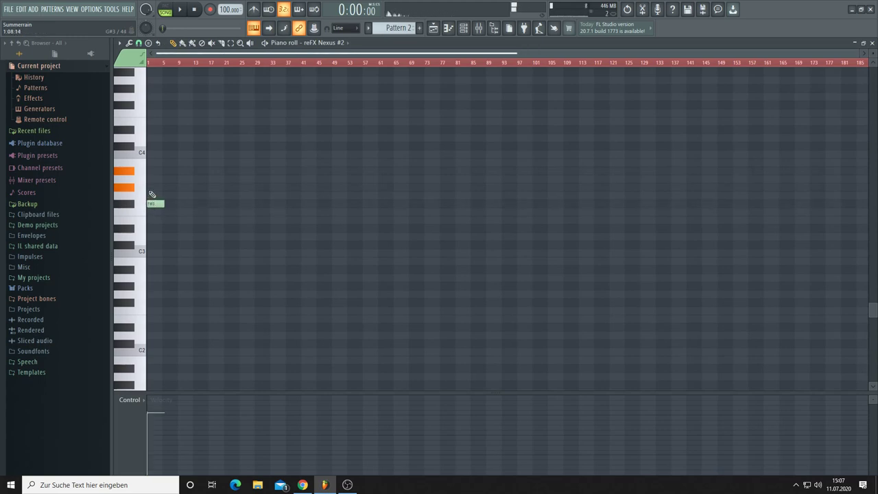
click(151, 187)
click(152, 171)
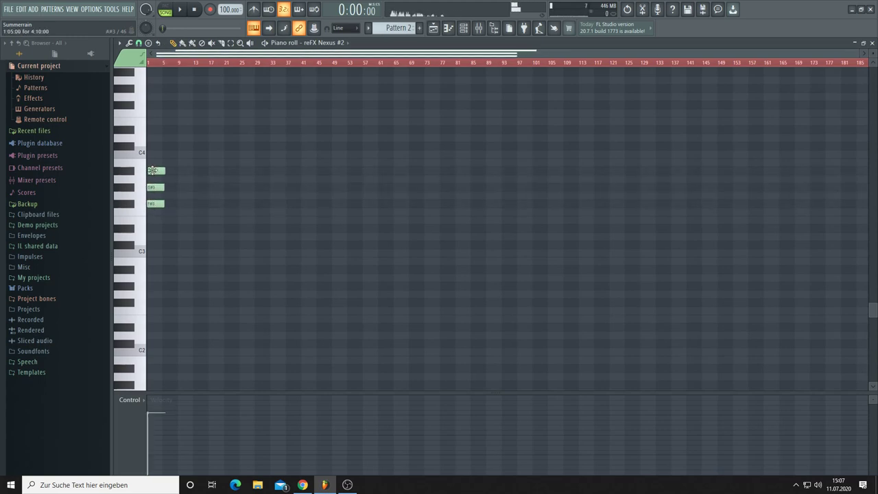
Shorten all three drum loop notes together so they end at bar 5, and deselect them.
scroll(165, 71, up, 8)
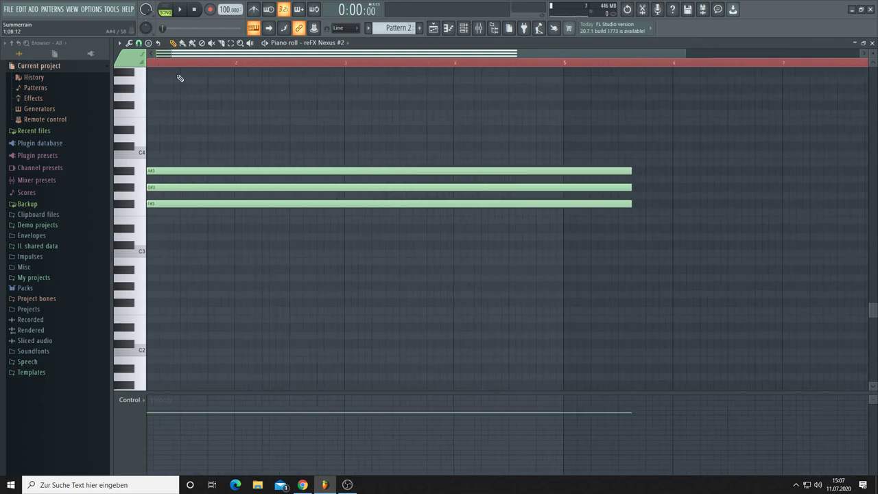
drag(584, 134, 565, 203)
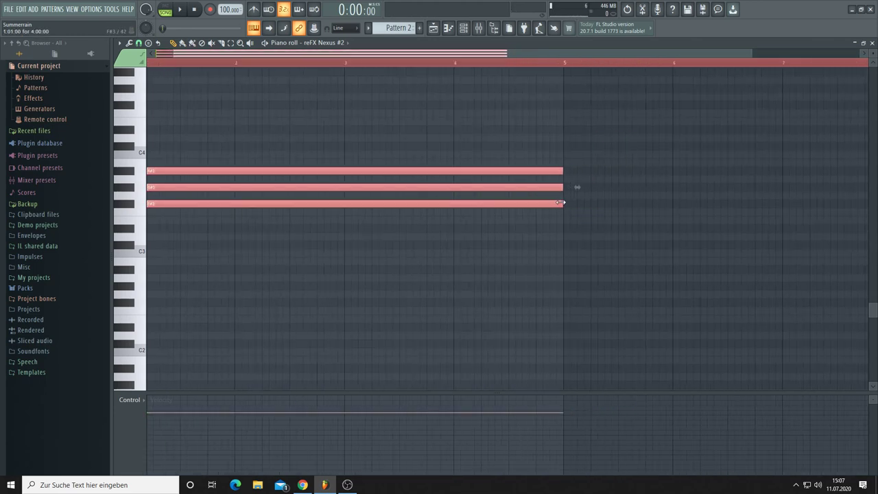
click(449, 112)
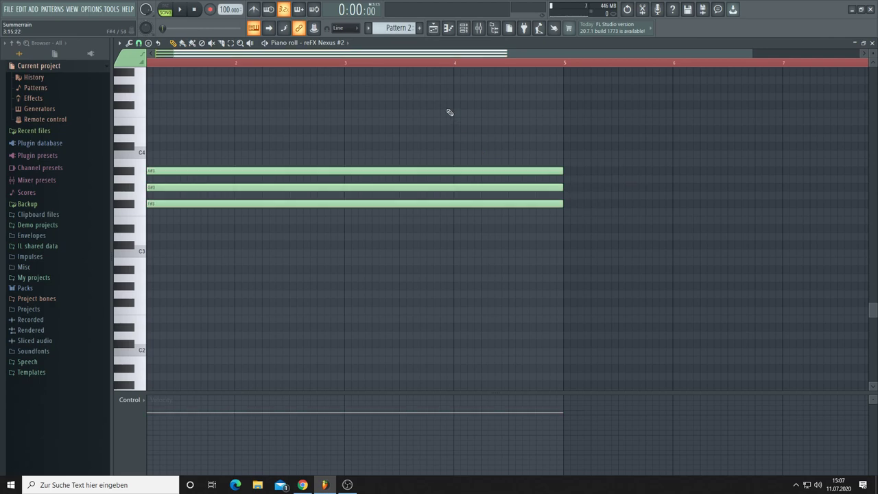
Start song playback and fill Track 2 with Pattern 2 clips from bar 45 past the end of Pattern 1.
click(435, 28)
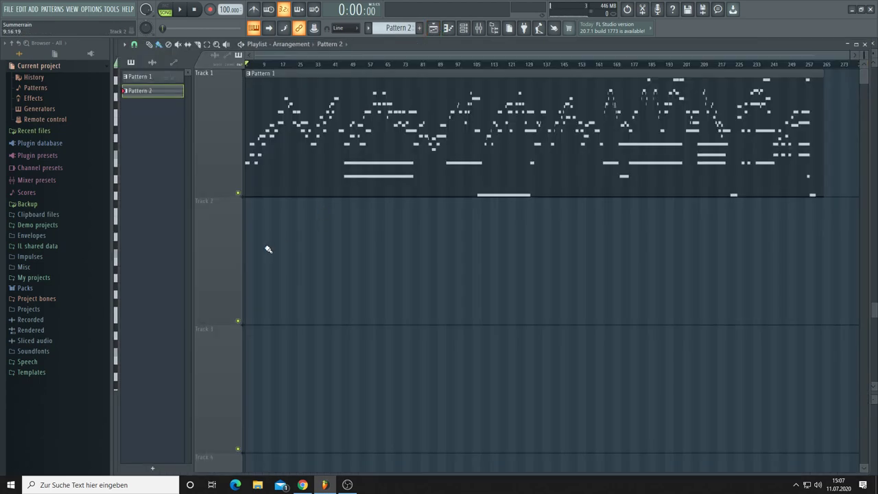
key(space)
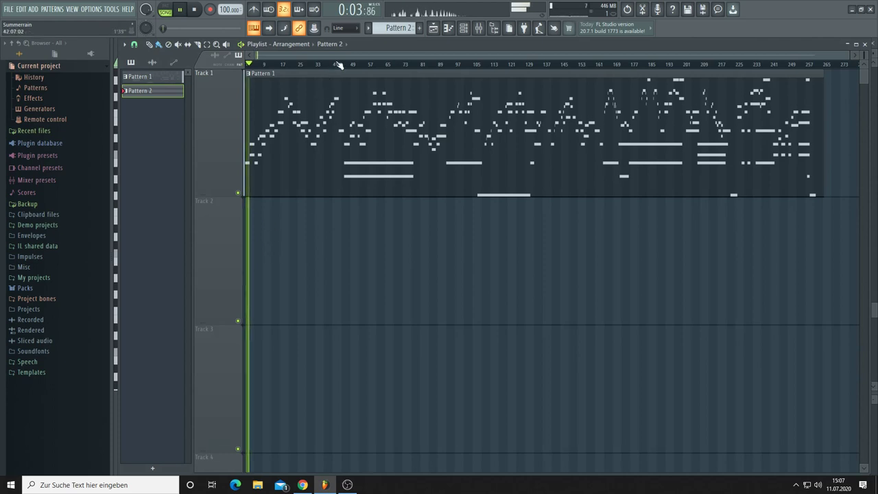
scroll(338, 70, up, 2)
mouse_move(348, 258)
mouse_down()
mouse_move(867, 300)
mouse_move(760, 265)
mouse_up()
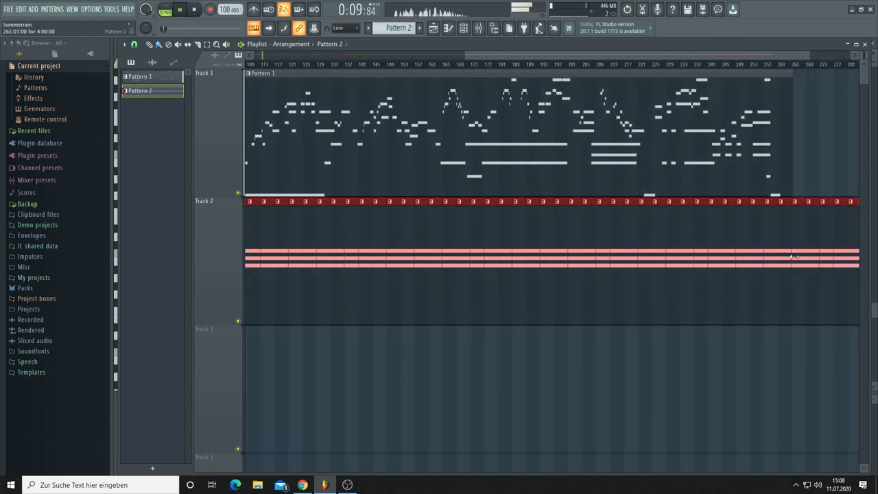
double_click(820, 259)
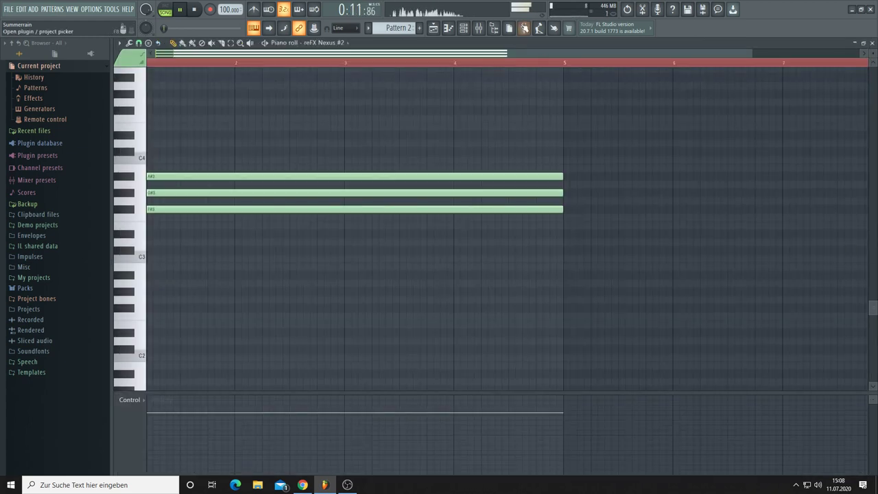
click(432, 28)
Delete the surplus Pattern 2 clips at the end of Track 2, from about bar 253 onward.
right_click(790, 245)
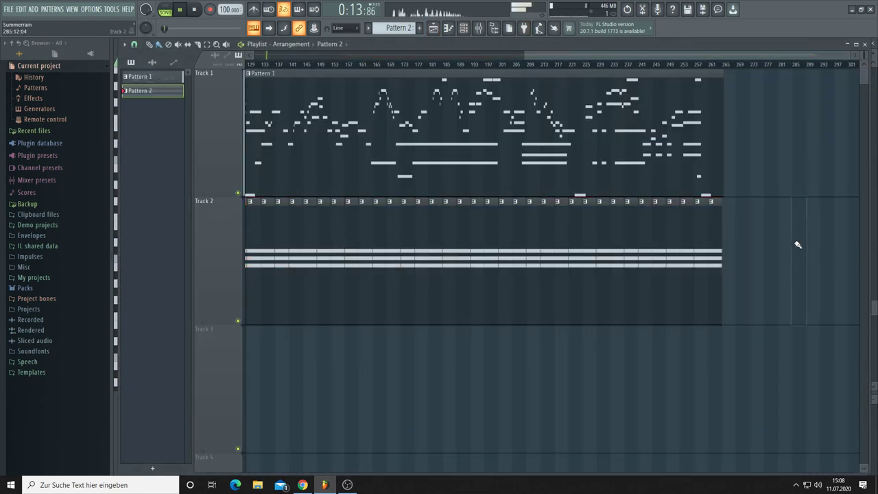
right_click(715, 265)
right_click(702, 265)
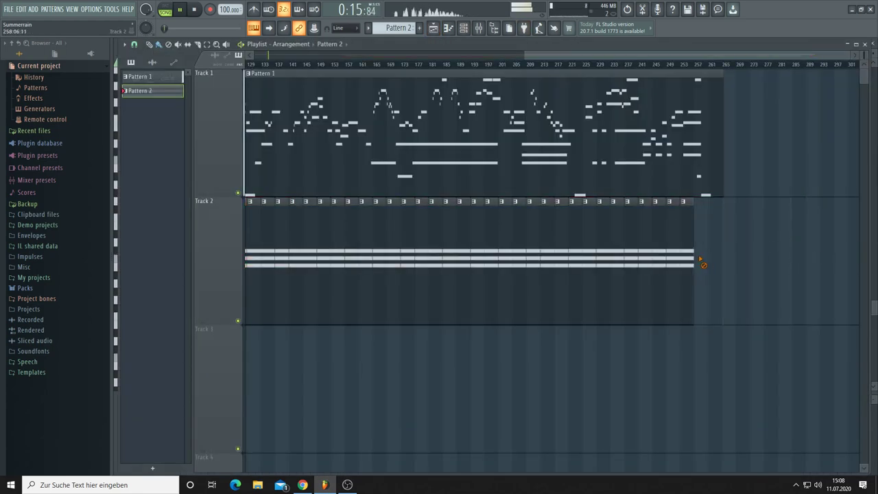
right_click(691, 264)
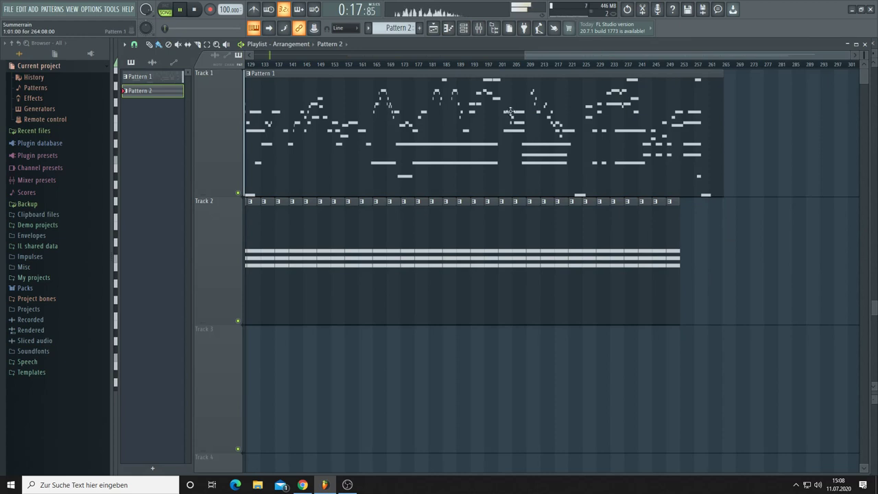
Delete the Pattern 2 clips on Track 2 between about bars 77 and 93 and between about bars 133 and 165.
drag(524, 55, 249, 55)
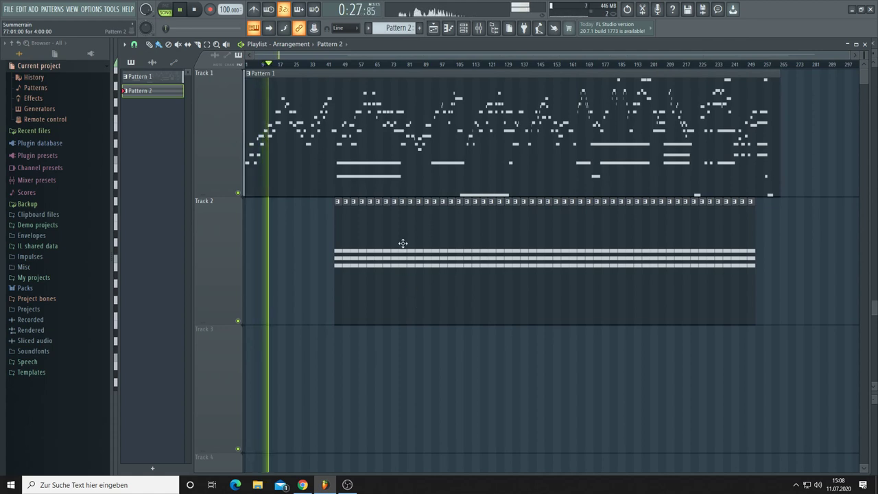
drag(401, 245, 430, 249)
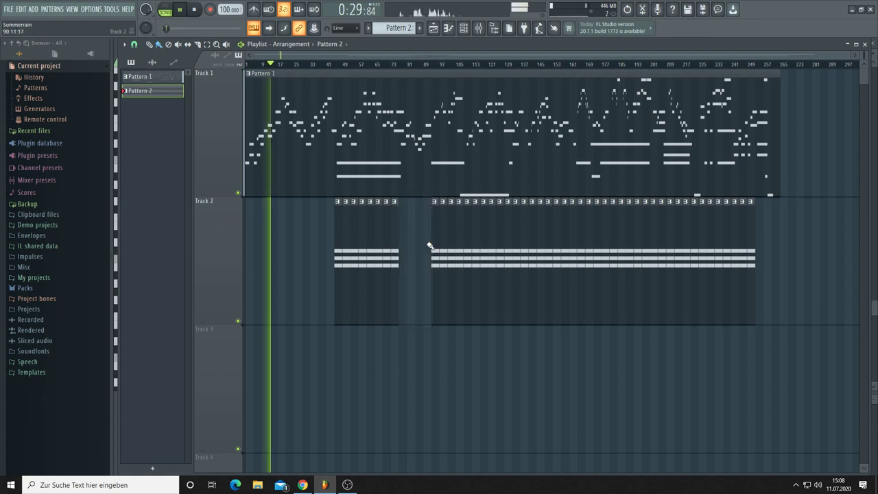
drag(516, 263, 572, 260)
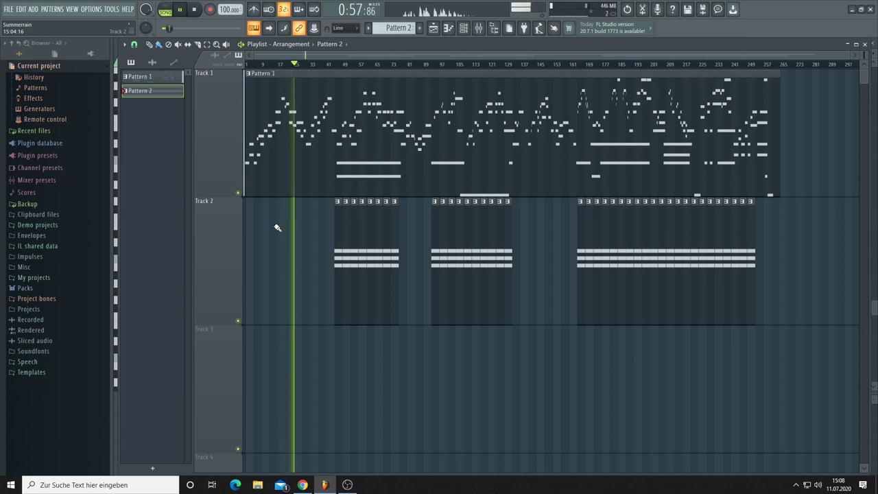
scroll(287, 66, up, 3)
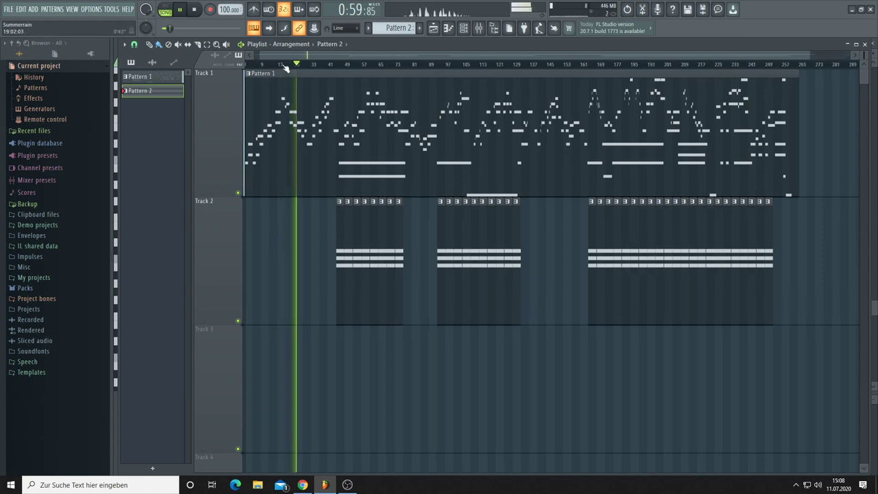
Shift the first block of Pattern 2 clips on Track 2 so it starts at bar 46 with the long bass notes.
scroll(287, 66, up, 1)
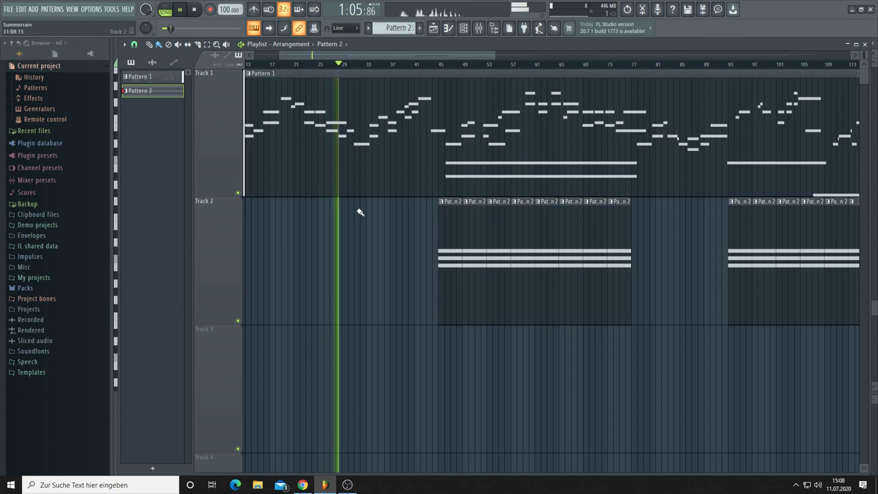
drag(649, 275, 419, 280)
key(shift+Right)
key(shift+Right)
key(shift+Right)
key(shift+Right)
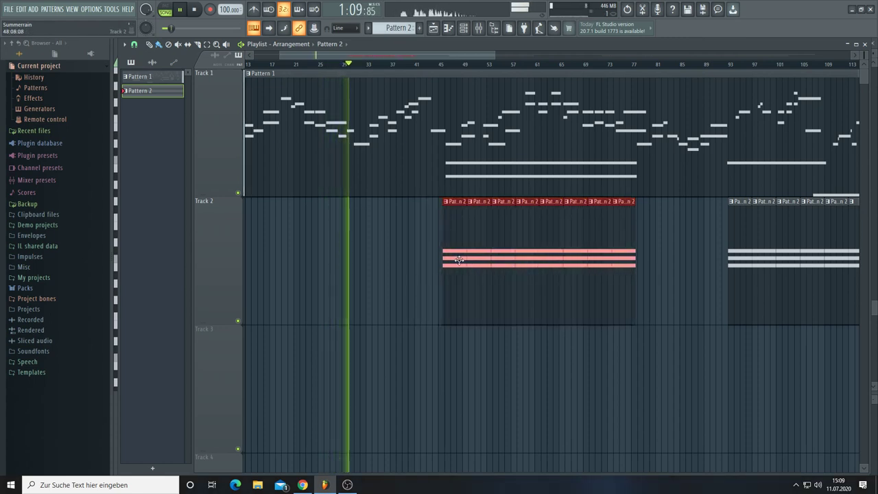
key(shift+Left)
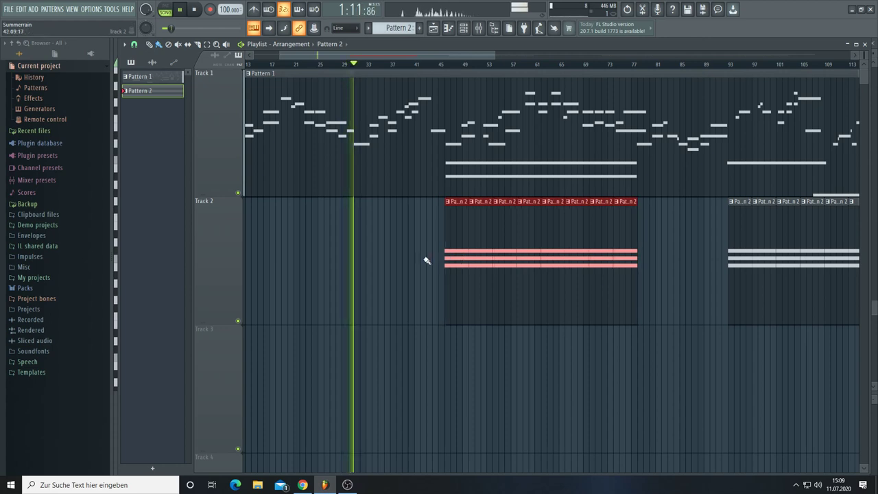
scroll(439, 70, up, 3)
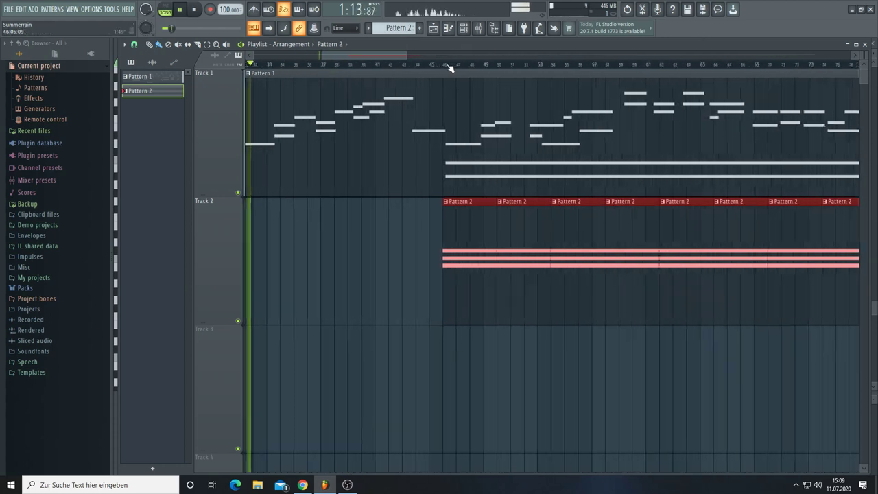
Check the last block of Pattern 2 clips against the melody from bar 141 onward, and deselect the shifted clips.
drag(407, 56, 693, 94)
scroll(645, 72, right, 8)
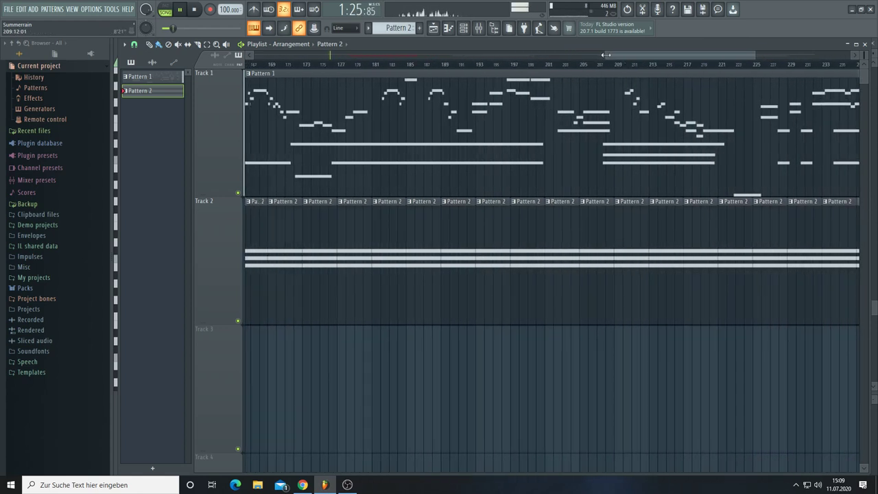
drag(606, 54, 547, 54)
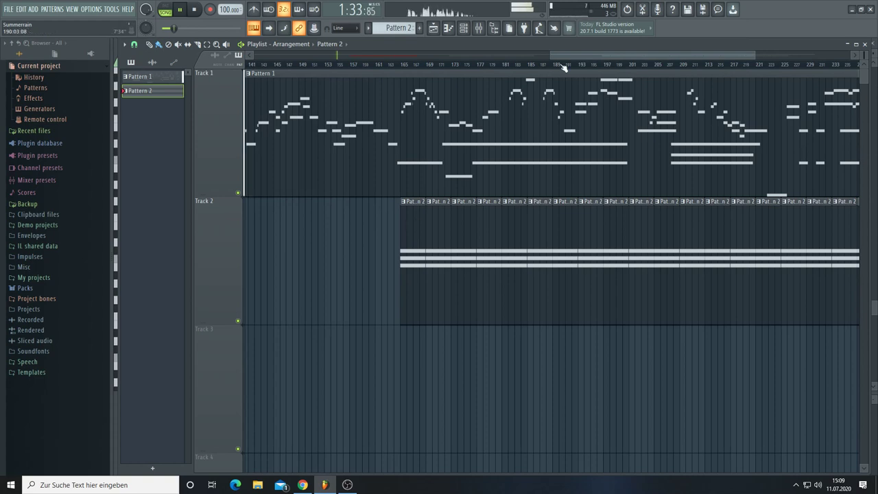
drag(549, 54, 181, 105)
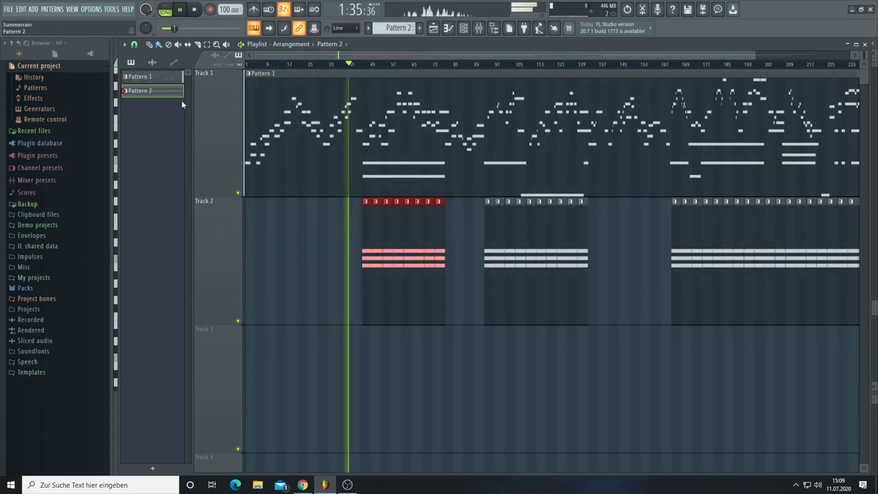
click(295, 266)
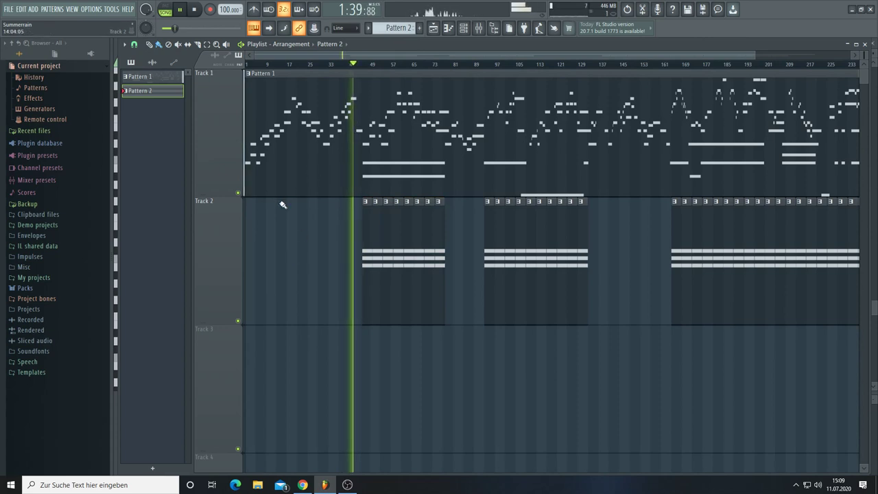
Show the channel rack, move it clear of the first drum clips, and open the reFX Nexus #2 instrument.
click(463, 31)
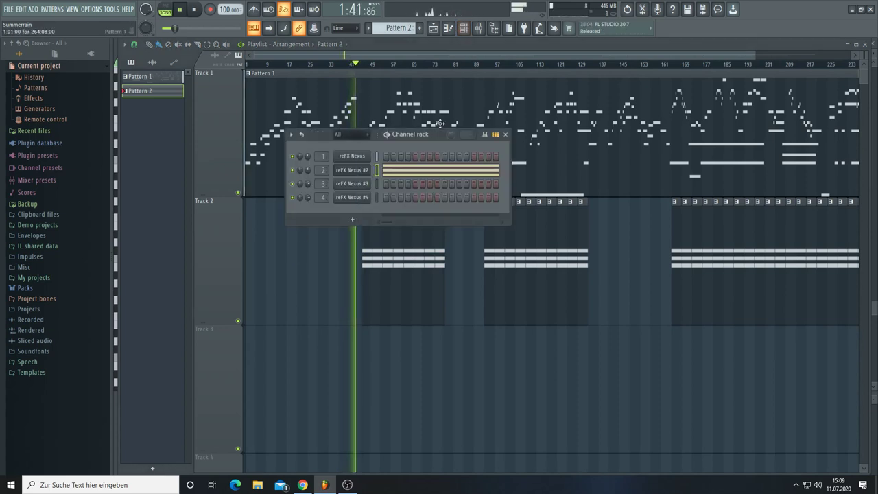
drag(437, 133, 656, 245)
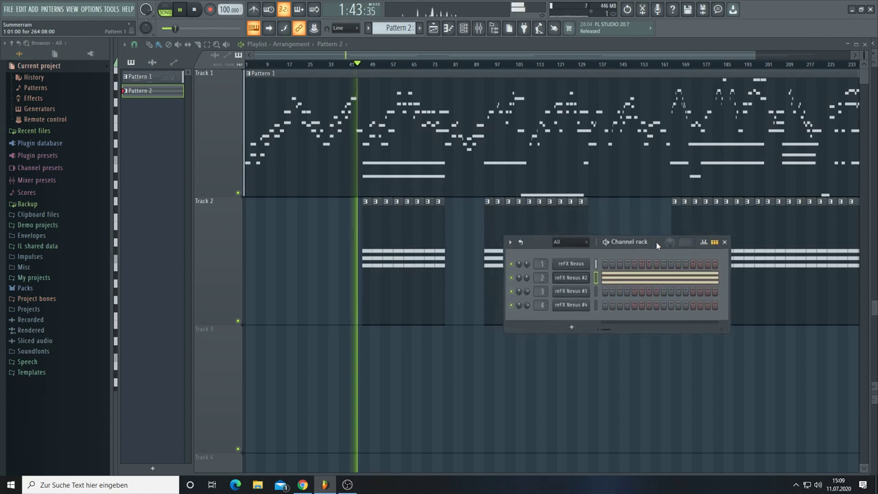
click(582, 279)
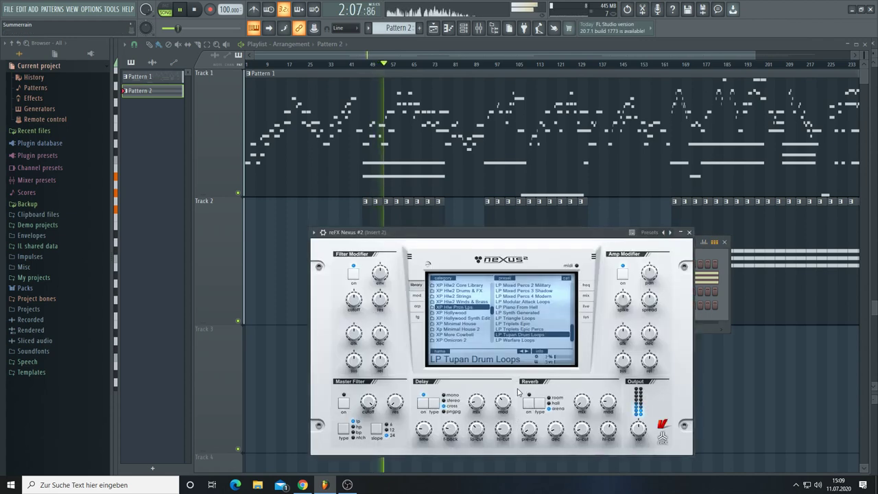
Examine the insert effect and layer pages of the LP Tupan Drum Loops preset, and return to the preset library.
click(586, 297)
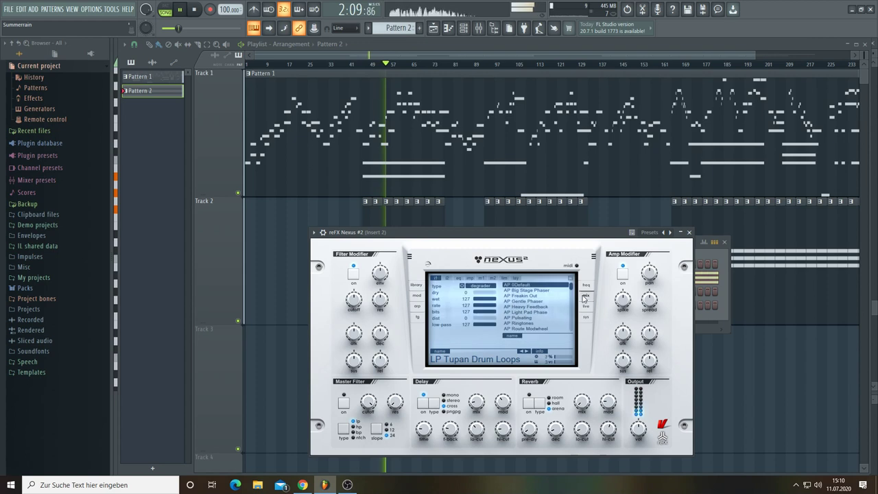
click(447, 279)
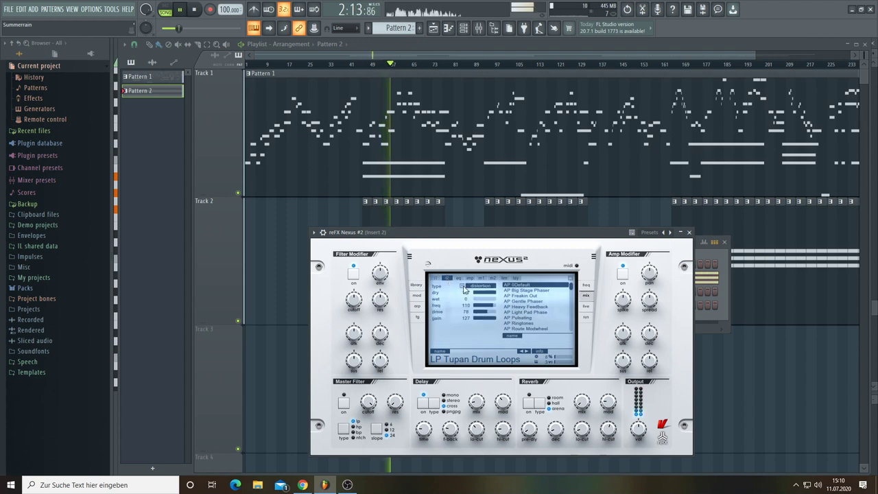
click(481, 278)
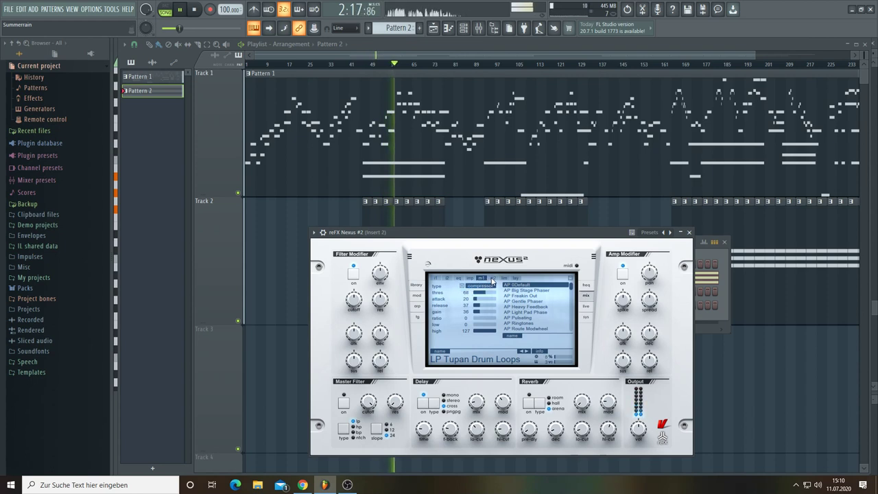
click(492, 278)
click(515, 279)
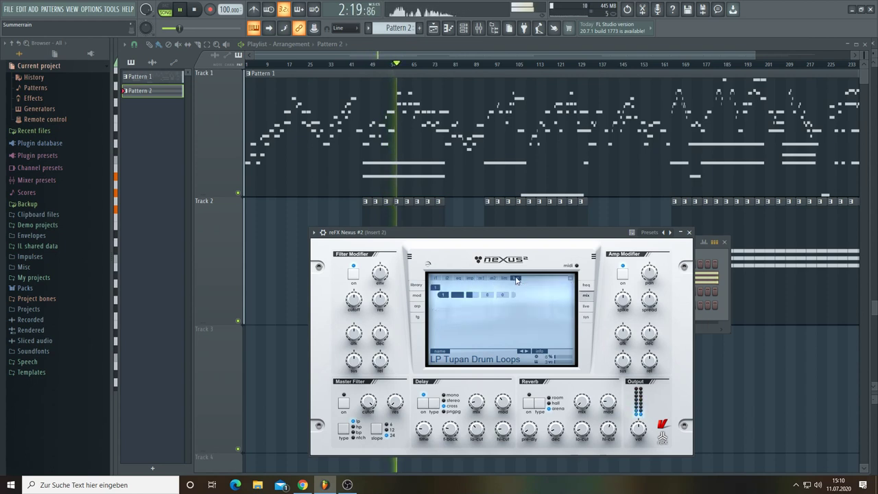
click(417, 285)
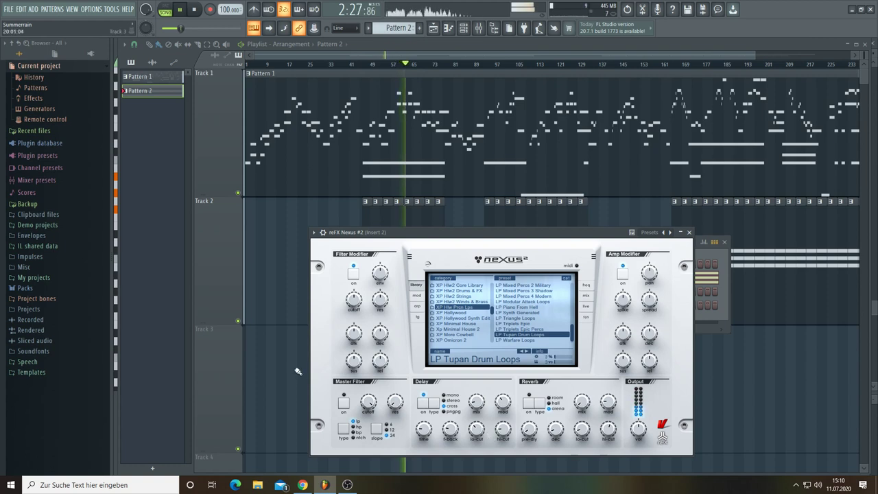
click(273, 368)
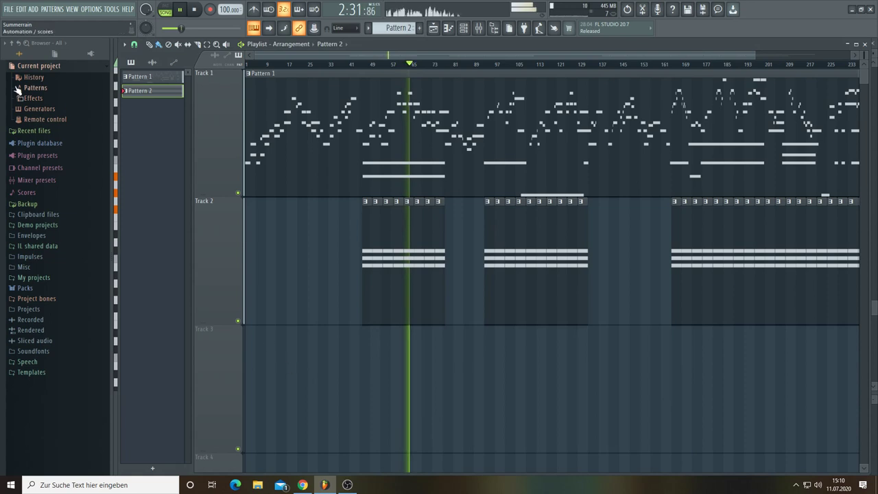
click(12, 12)
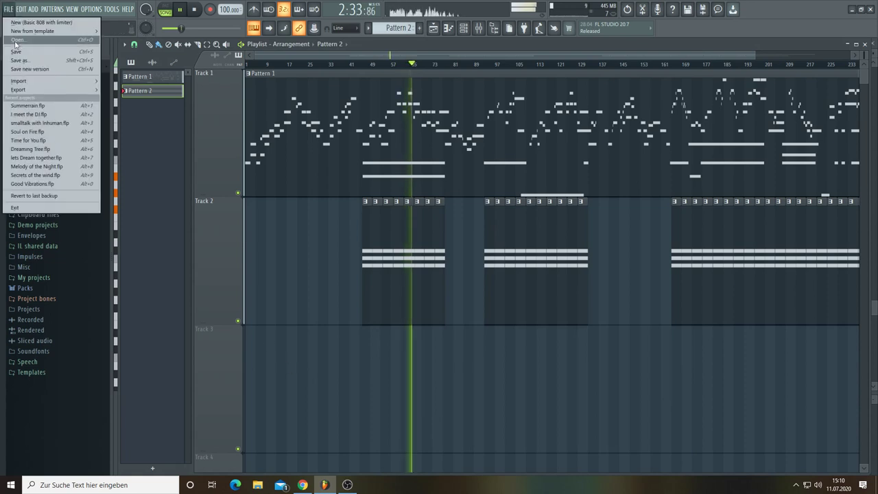
click(136, 140)
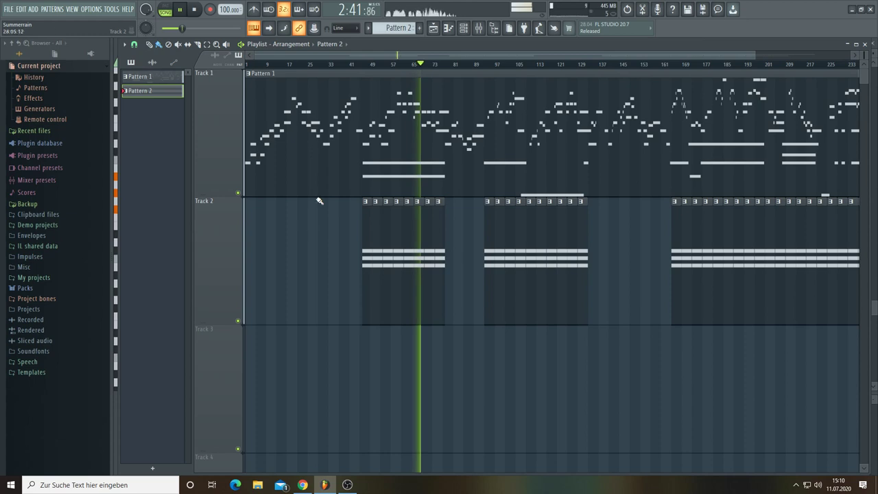
Inspect the gap between the drum blocks around bars 77 to 93 during playback, and show most of the arrangement again.
drag(754, 56, 851, 58)
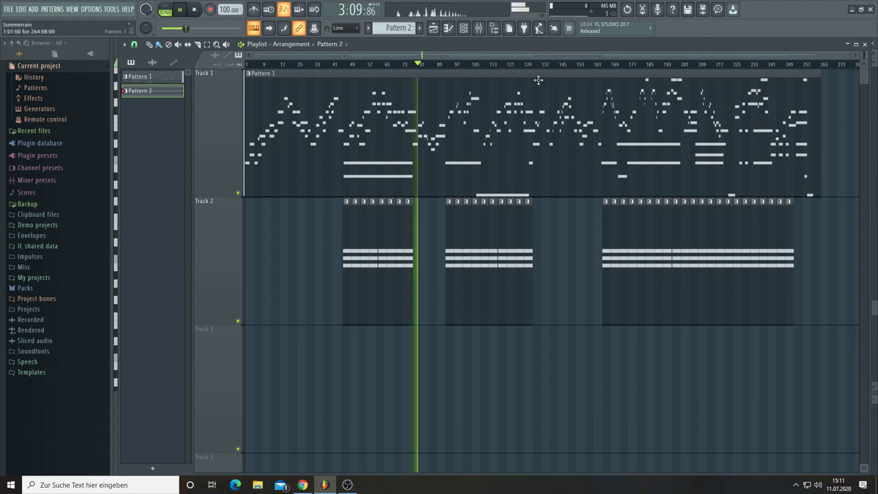
scroll(452, 65, up, 6)
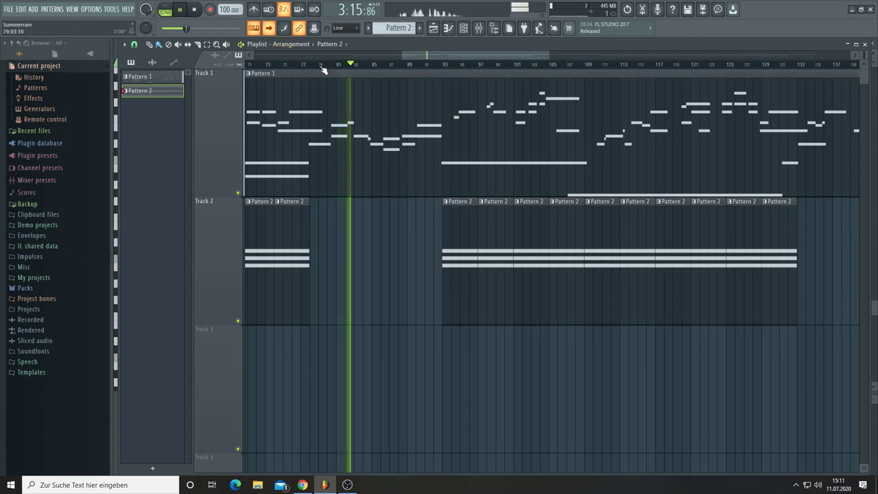
scroll(323, 66, up, 3)
scroll(322, 71, up, 3)
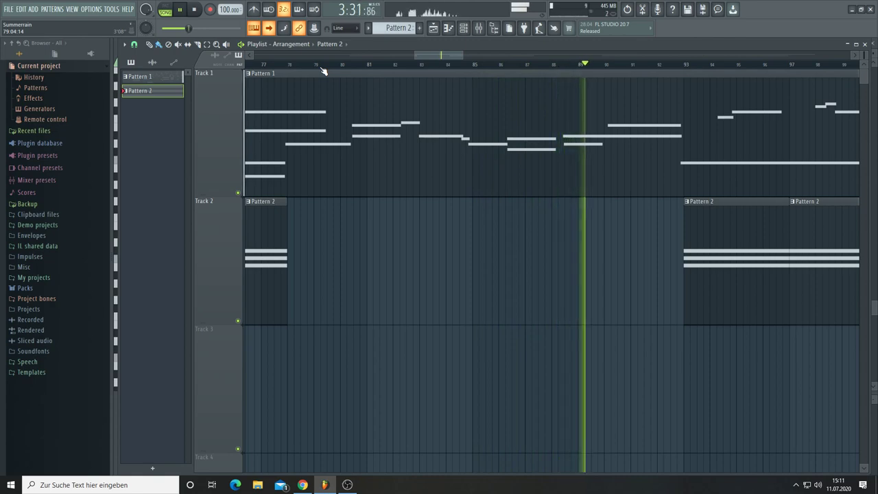
drag(461, 55, 423, 51)
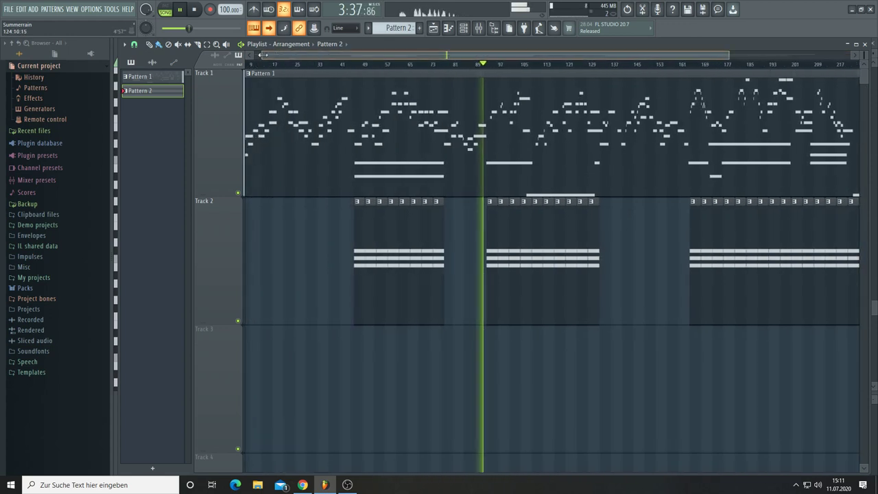
drag(365, 55, 338, 55)
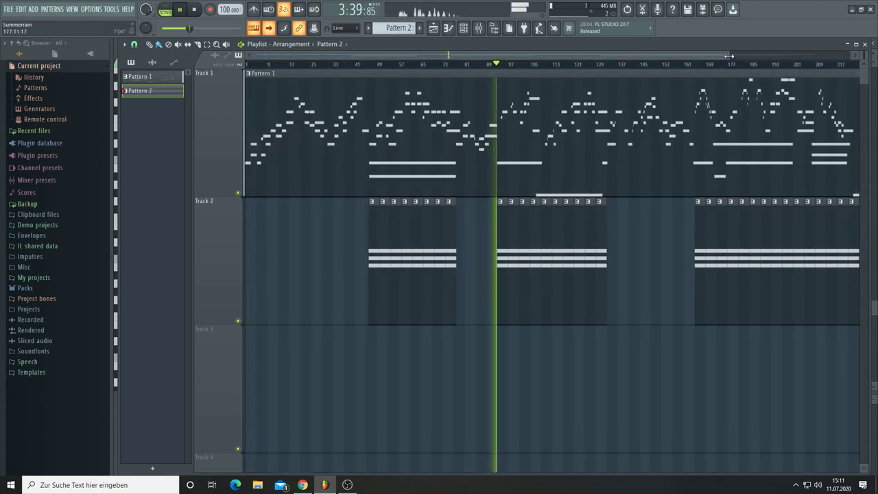
Open the Fruity Limiter on the Master mixer track, widen its window on both sides, and close the mixer.
key(F9)
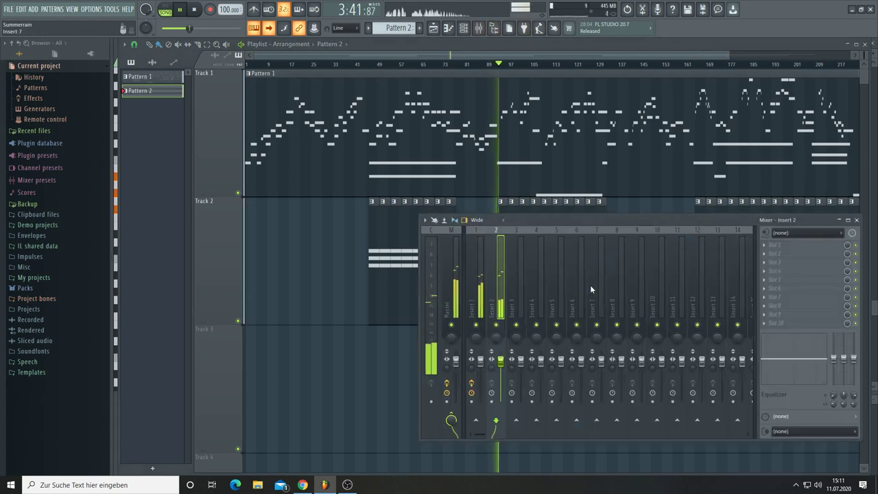
click(451, 274)
click(799, 314)
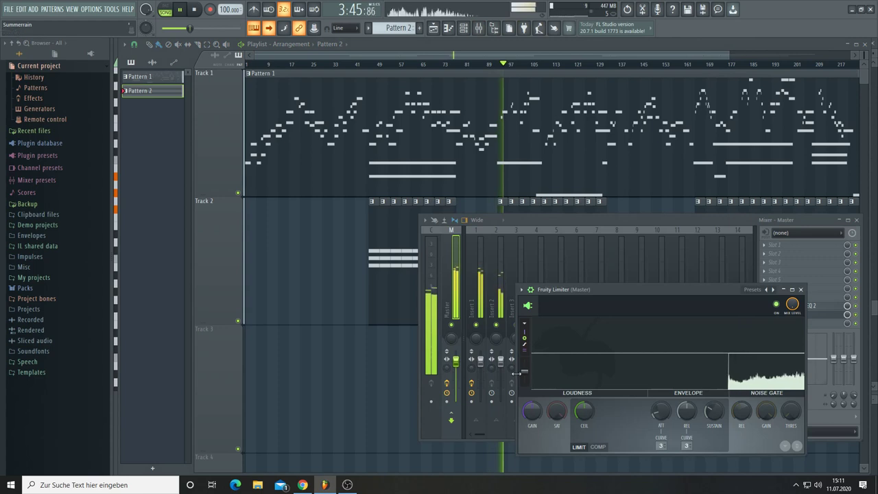
drag(516, 373, 126, 369)
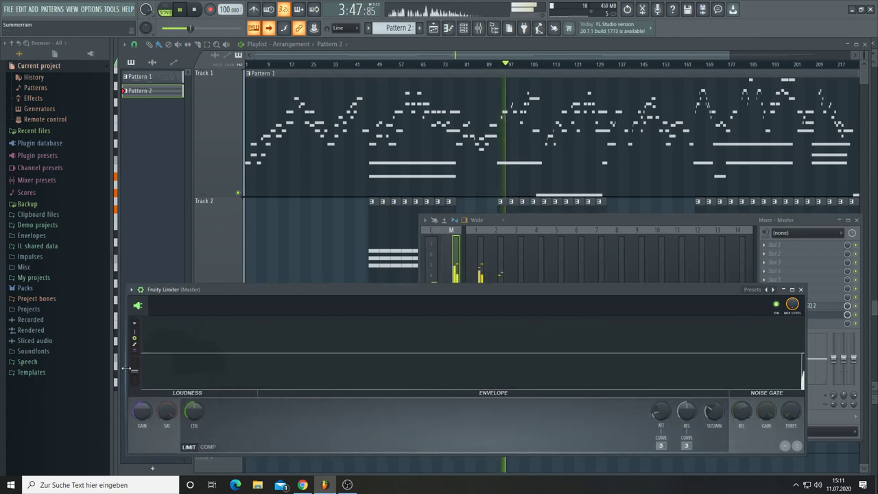
drag(804, 405, 867, 405)
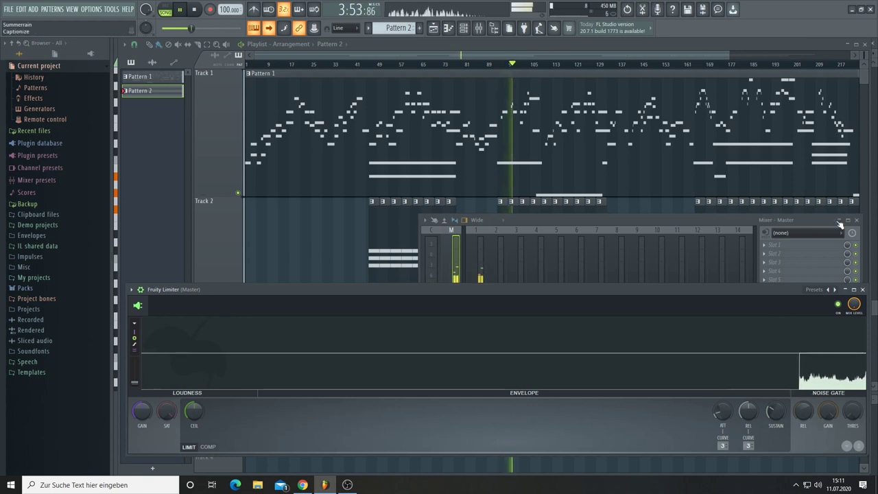
click(857, 220)
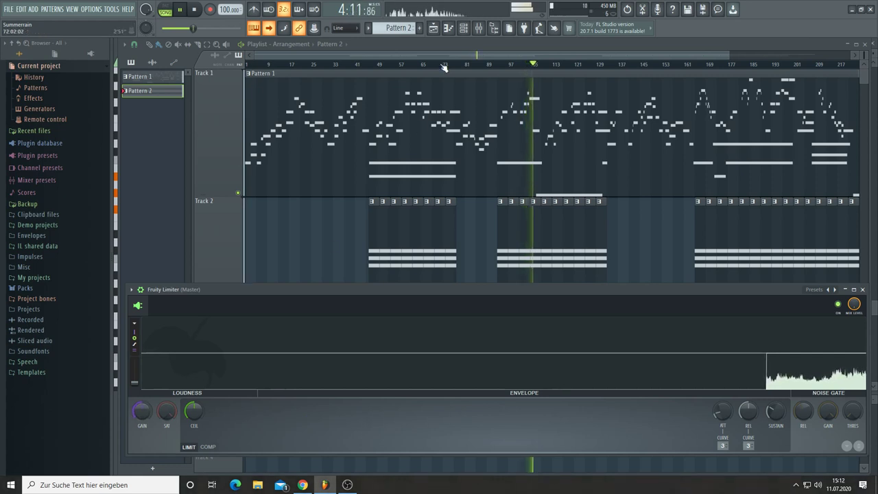
Load Maximus into slot 7 of the Master mixer track and apply its Clear master preset.
click(478, 28)
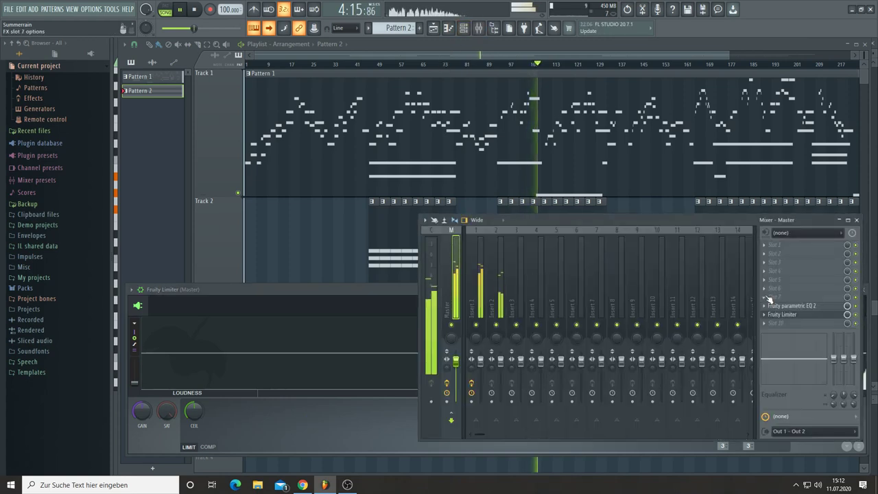
click(769, 299)
mouse_move(777, 271)
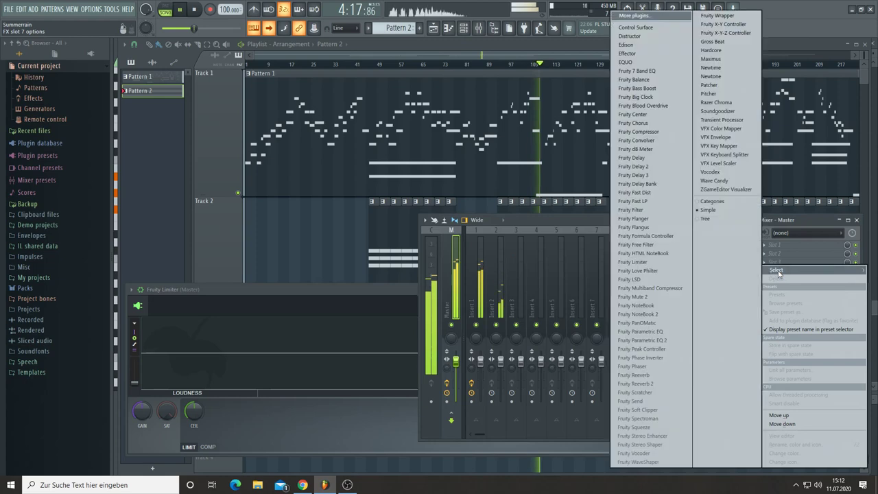
click(718, 61)
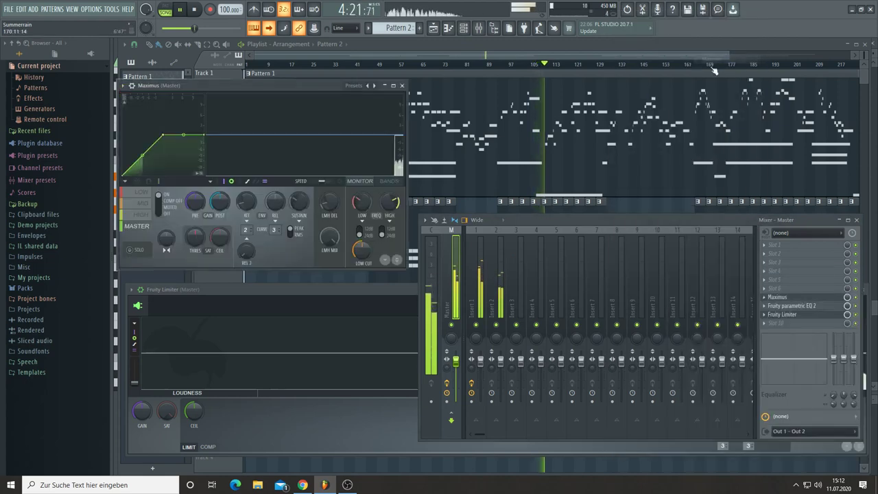
click(374, 85)
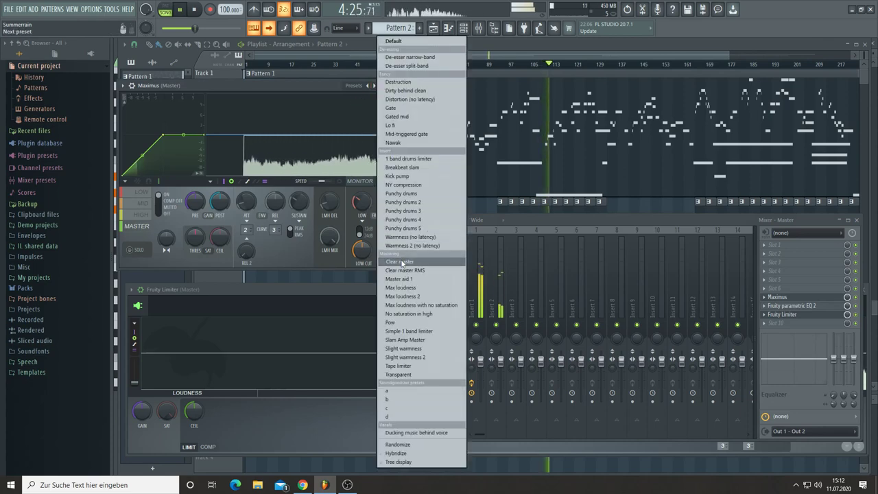
click(399, 262)
Set the Low band's pre gain to about 5.2 dB in the Master track's Maximus and switch its Master band mode to On.
drag(208, 207, 209, 226)
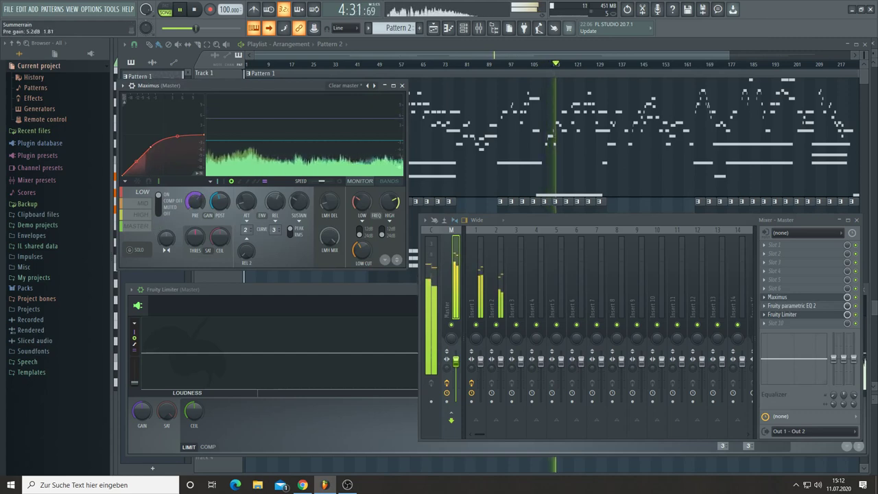
click(148, 229)
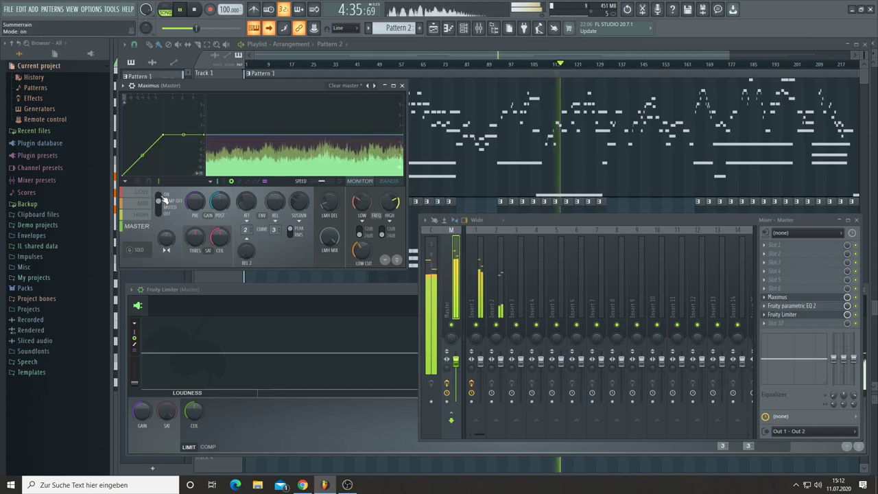
click(163, 200)
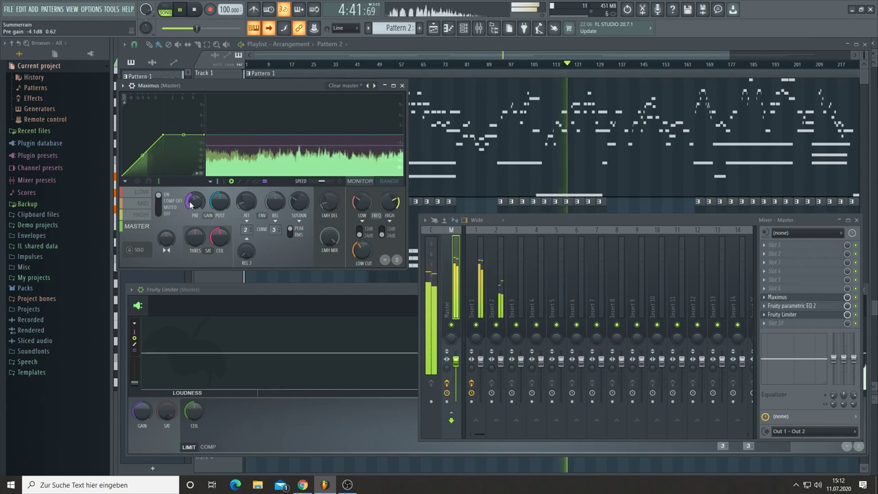
In the Maximus on mixer track Insert 1, set the Low band's pre gain to about 6.6 dB and adjust the Master band's post gain.
drag(557, 220, 480, 201)
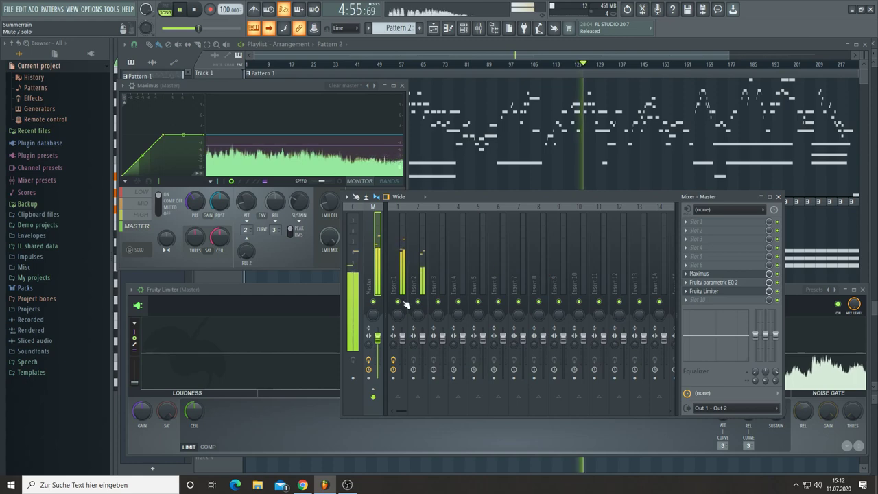
click(408, 337)
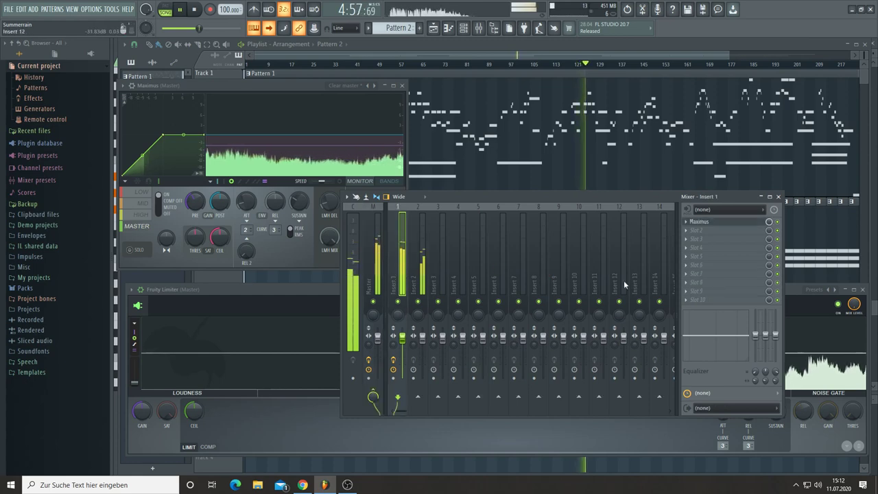
click(712, 223)
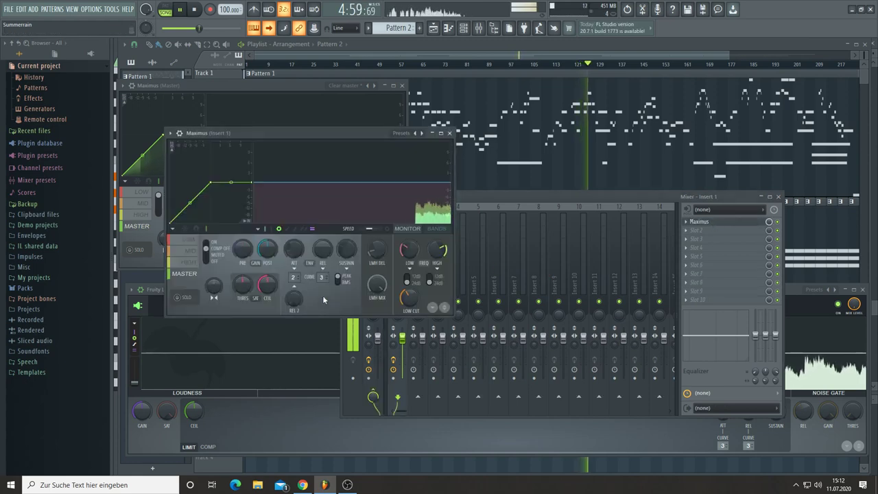
click(189, 239)
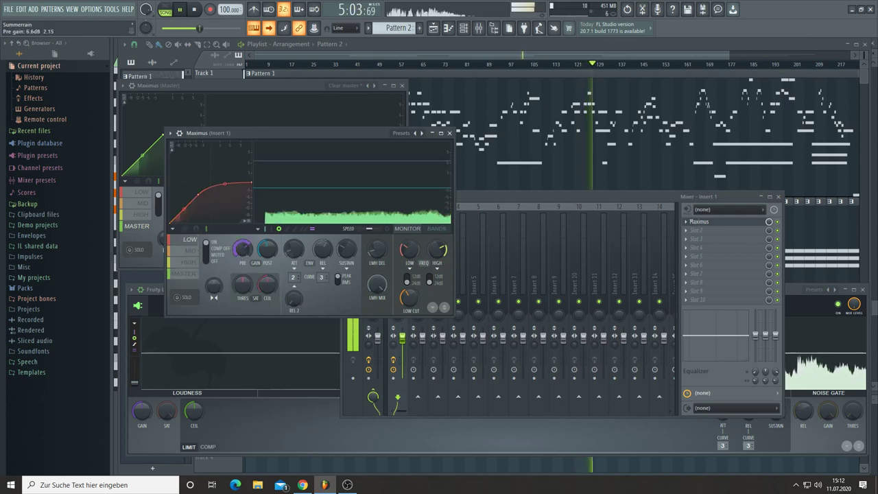
click(190, 274)
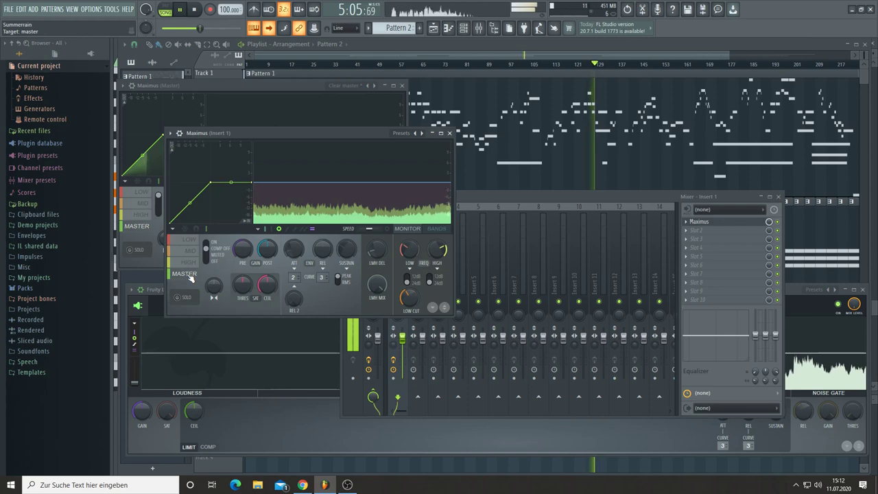
drag(265, 252, 266, 261)
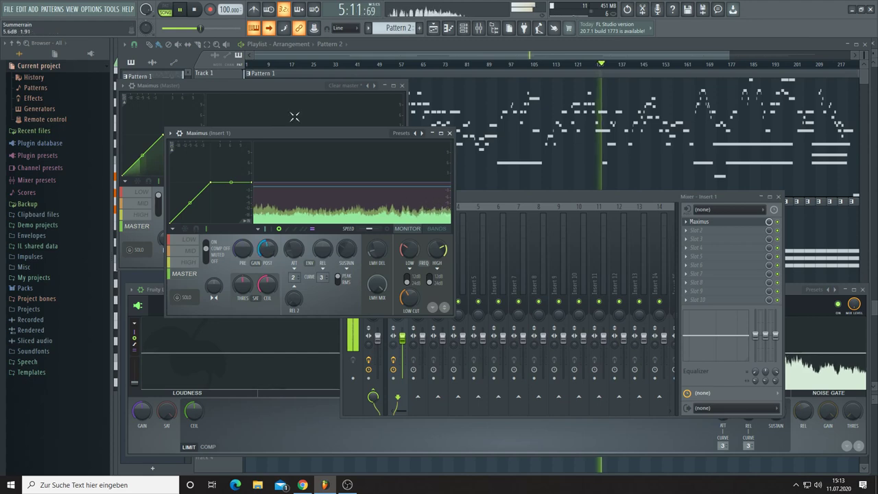
Show the Master track's Fruity Limiter over the playlist with the mixer closed, and save the project.
click(303, 53)
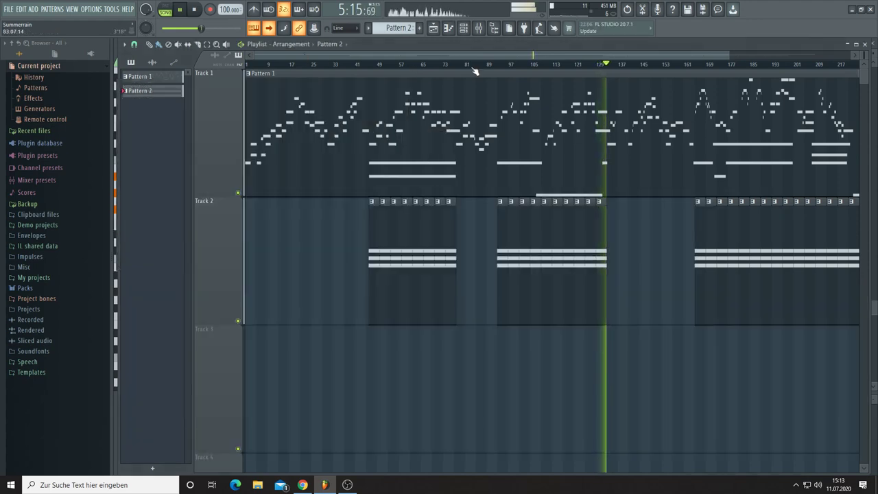
scroll(478, 66, up, 2)
scroll(478, 66, up, 2)
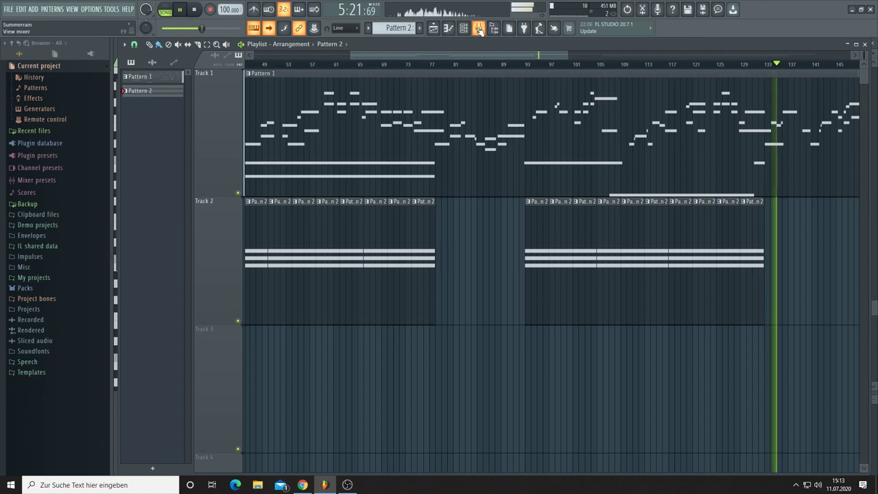
key(F9)
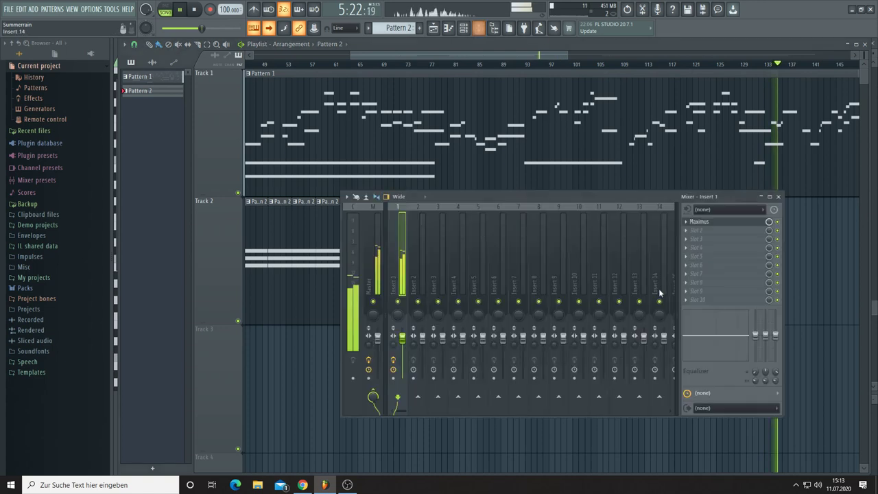
click(377, 261)
click(721, 290)
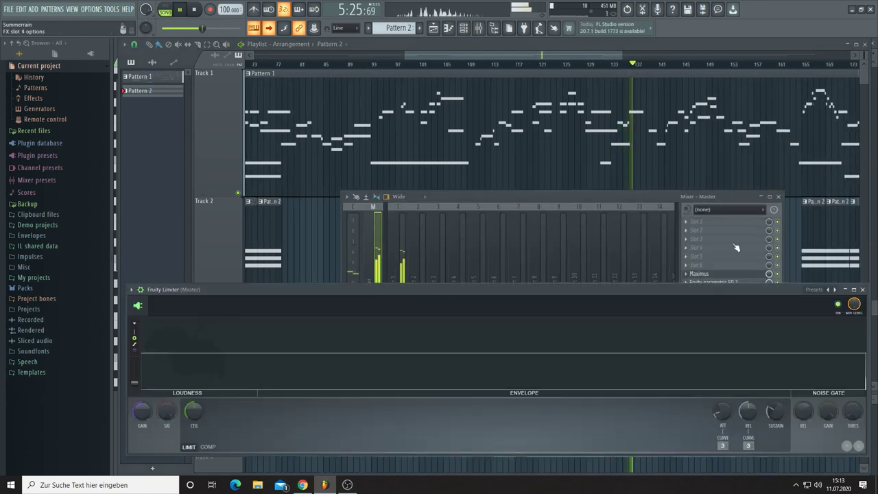
click(774, 196)
click(778, 196)
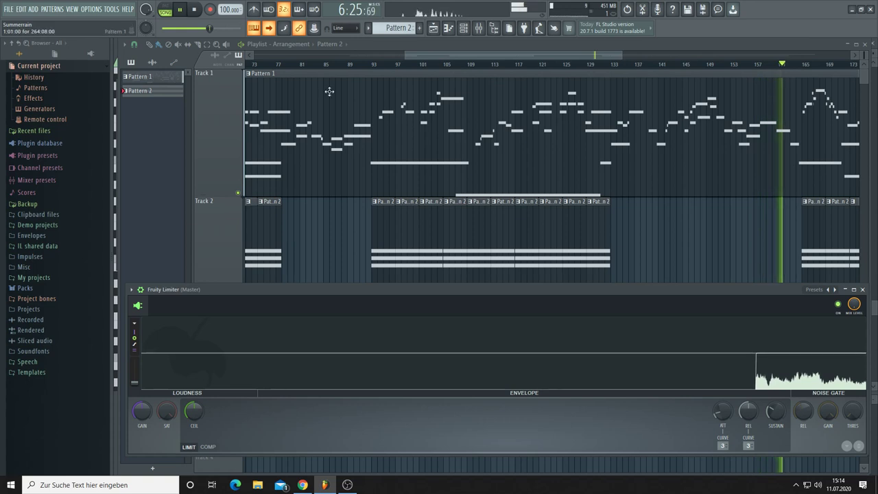
click(8, 9)
click(18, 53)
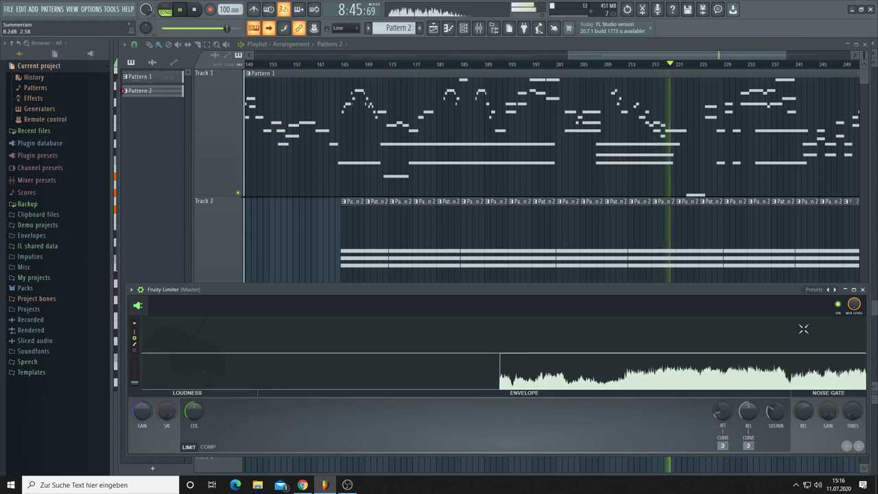
Delete the three Pattern 2 clips between about bars 221 and 233 on Track 2.
right_click(686, 235)
right_click(708, 243)
right_click(725, 245)
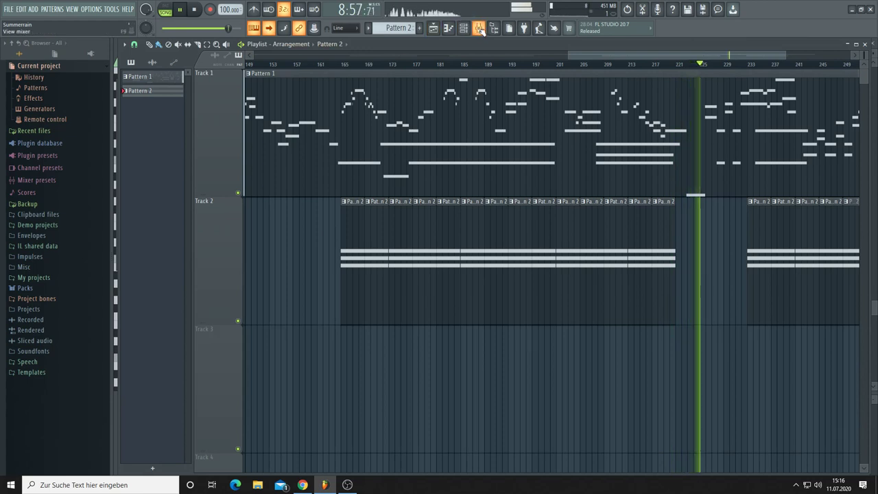
Bring up the Fruity Limiter of the Master mixer track again and close the mixer.
click(480, 28)
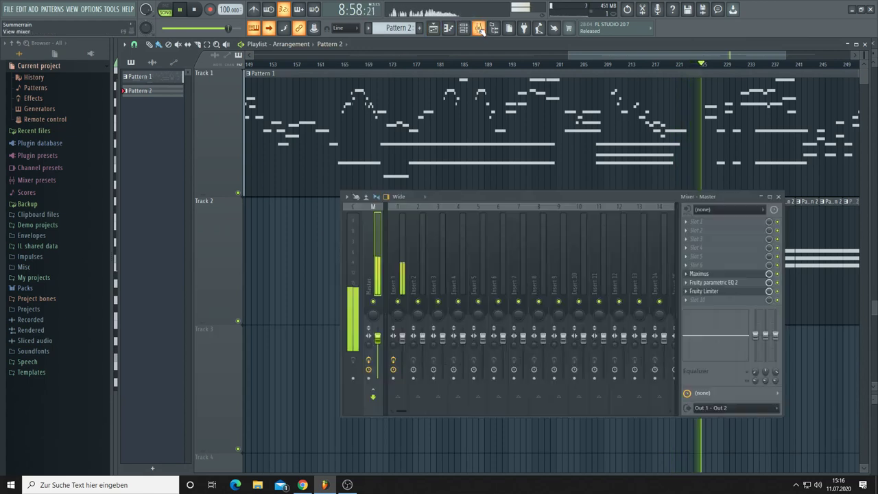
click(710, 291)
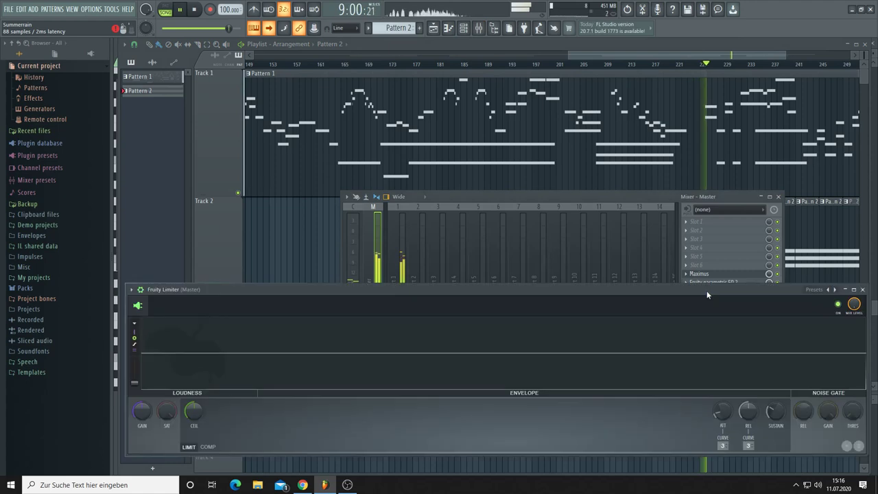
click(777, 197)
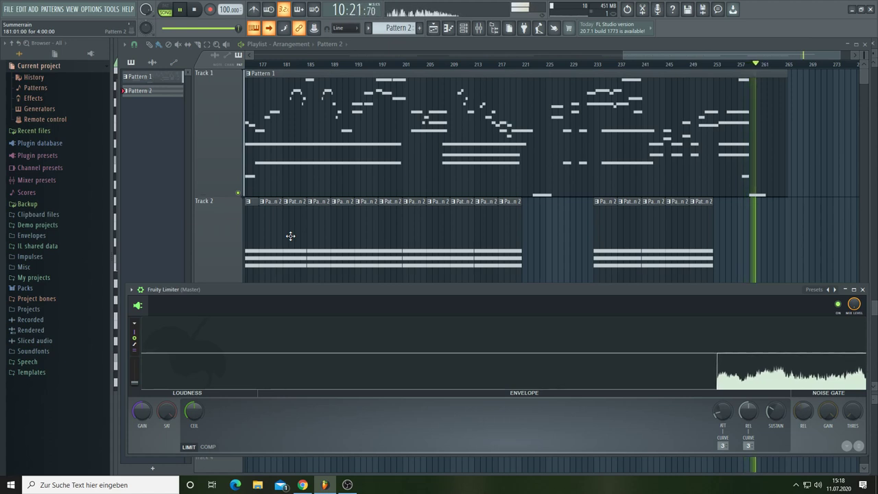
Open the Maximus on the Master mixer track and raise its Master band's pre gain.
click(462, 31)
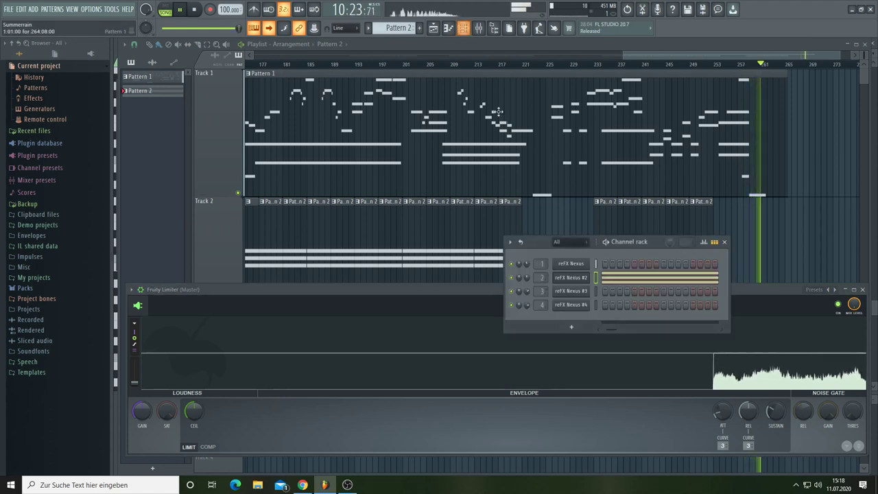
click(491, 27)
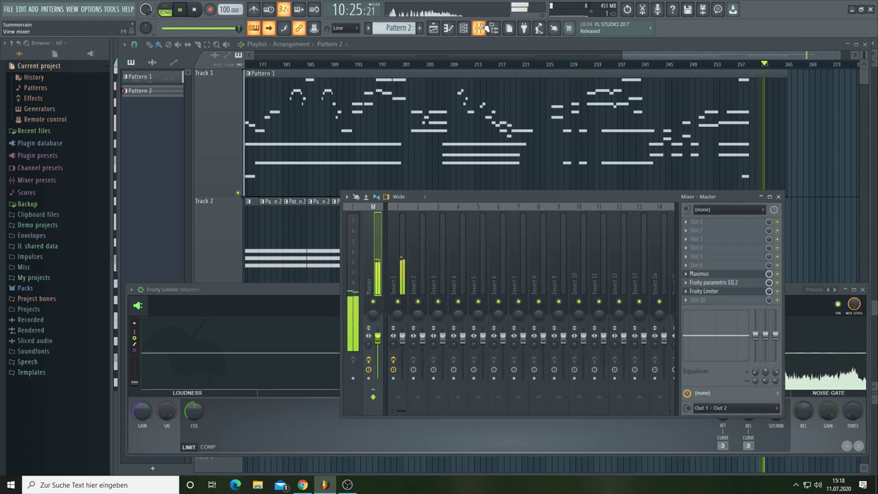
click(713, 275)
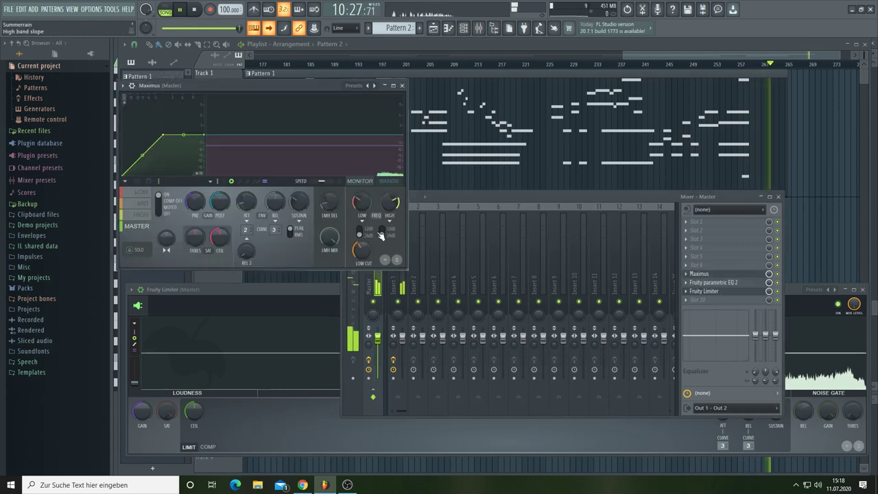
drag(197, 204, 197, 192)
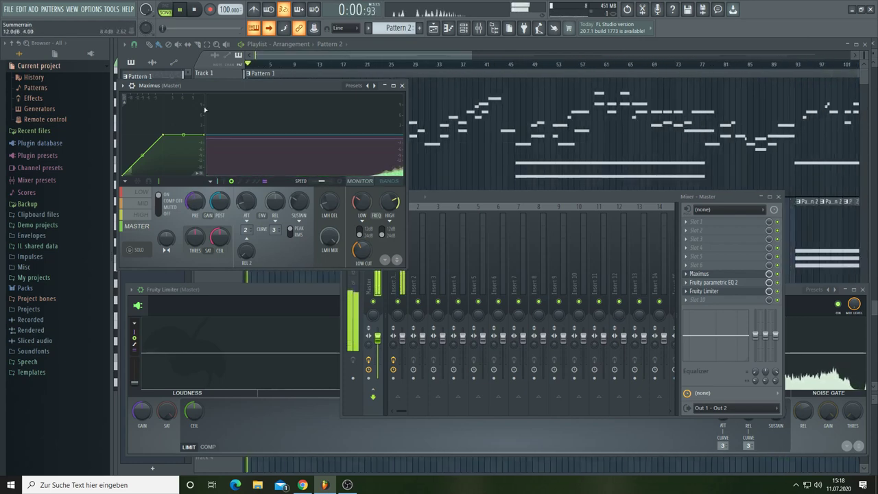
Close the mixer and the channel rack, and move the Maximus window down below the playlist tracks.
click(778, 196)
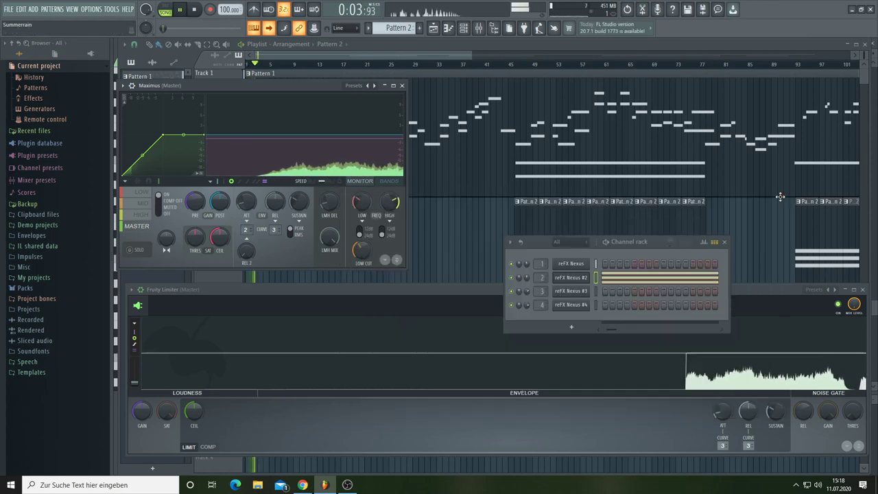
click(725, 241)
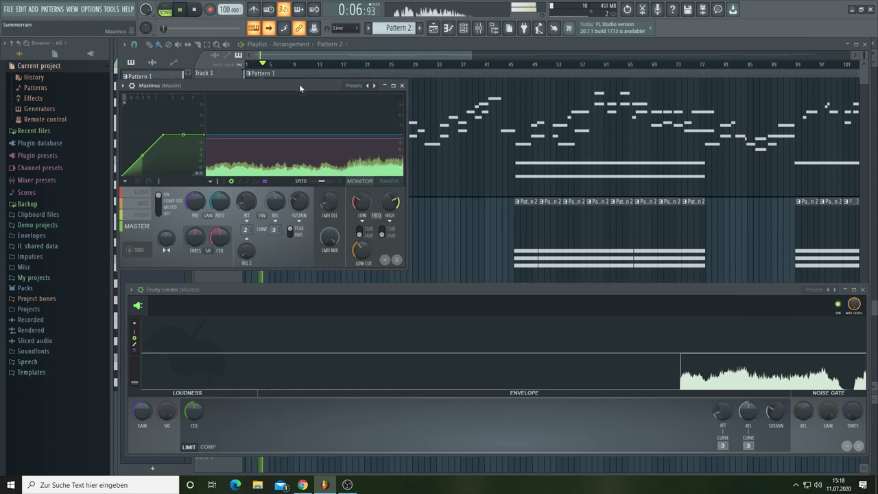
drag(300, 86, 303, 288)
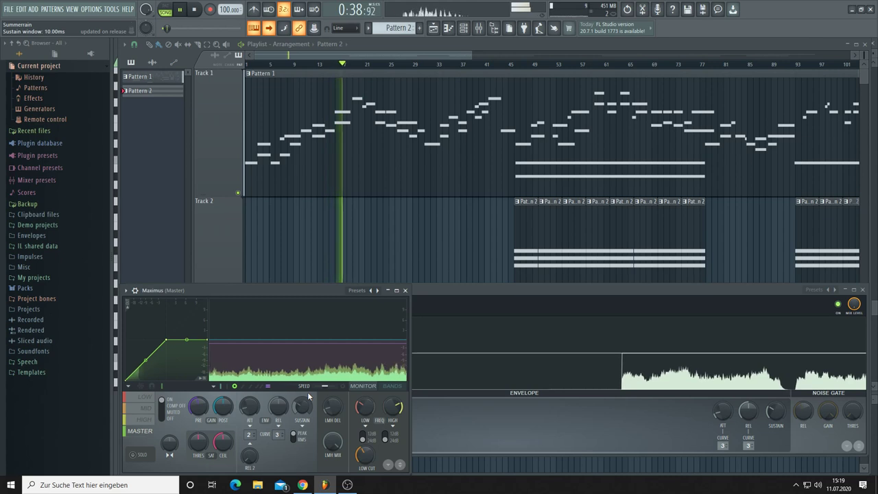
Paint four Pattern 2 clips on Track 2 from bar 16 and shorten the last one to end just before bar 31.
click(359, 227)
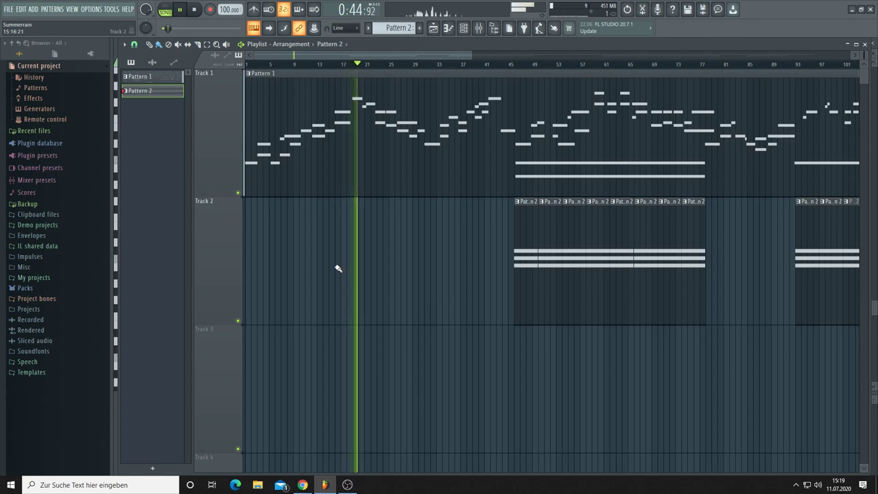
drag(337, 266, 420, 290)
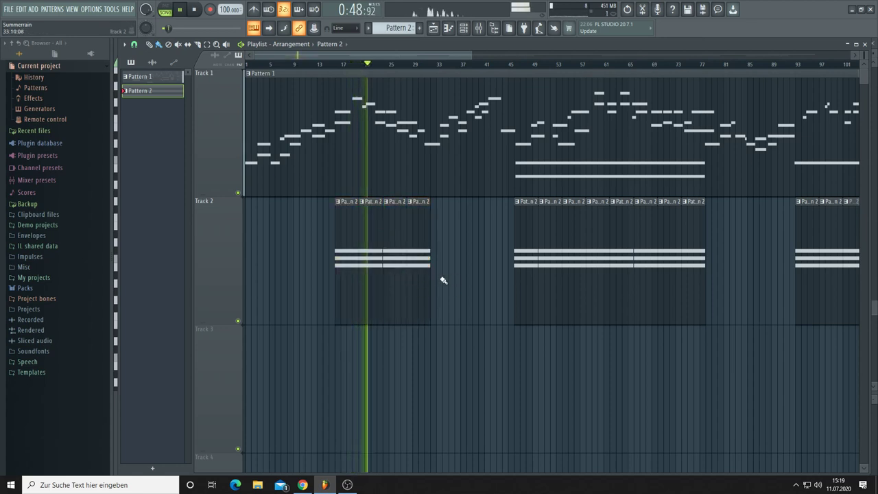
drag(430, 258, 419, 259)
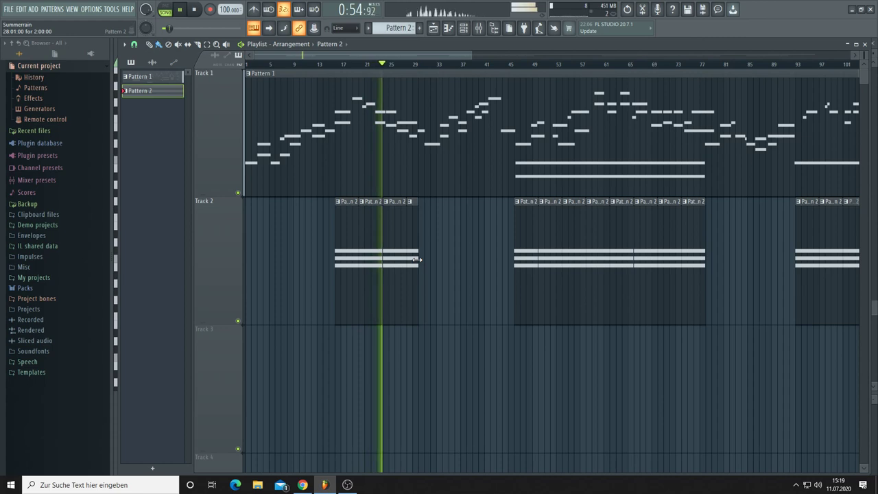
drag(417, 259, 422, 260)
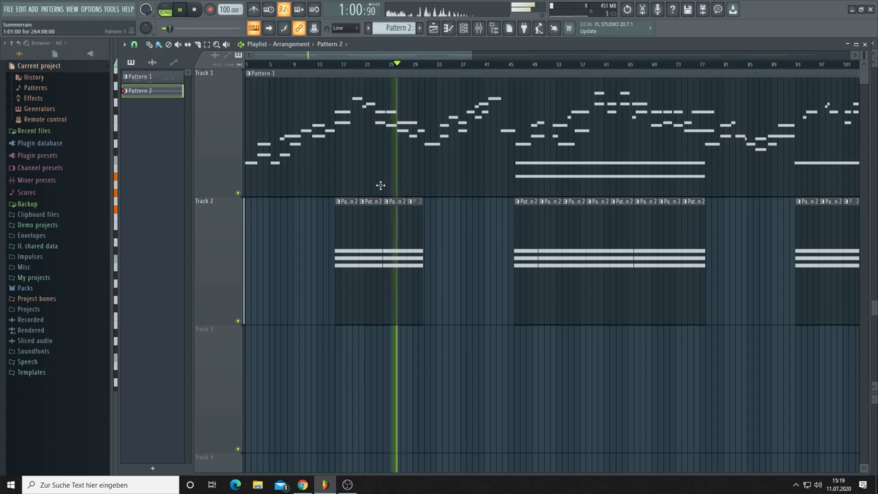
Try ending the last new Pattern 2 clip exactly at bar 31, audition from bar 28, and shorten it slightly again.
scroll(418, 66, up, 2)
scroll(418, 66, up, 4)
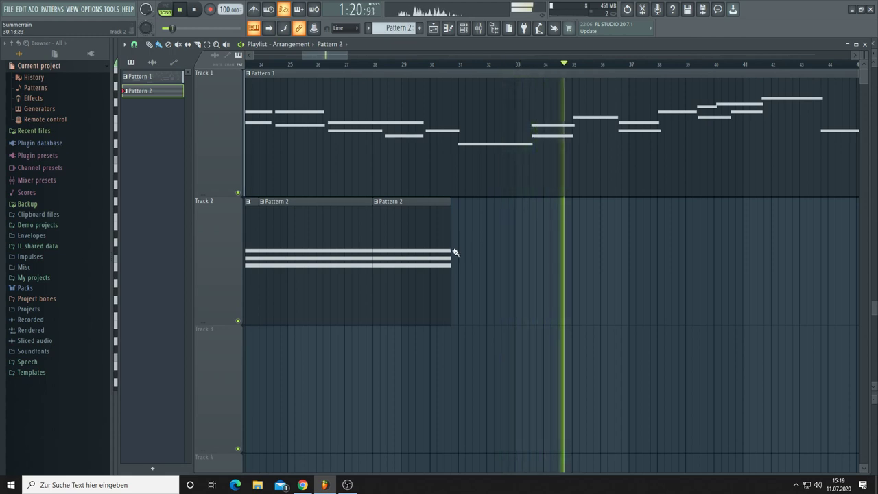
drag(453, 251, 460, 250)
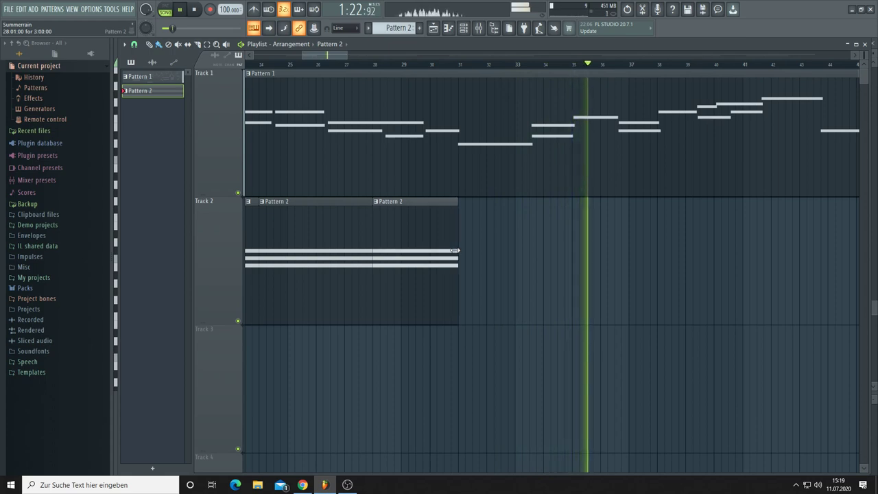
click(374, 65)
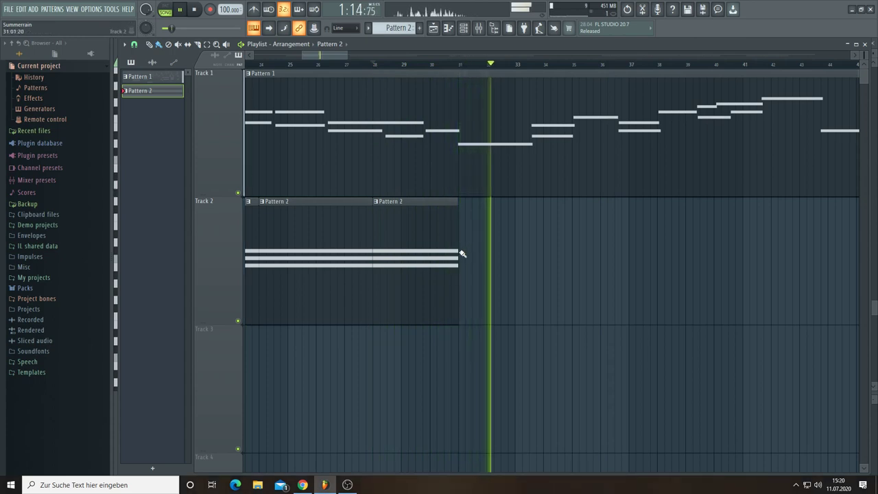
drag(459, 254, 451, 253)
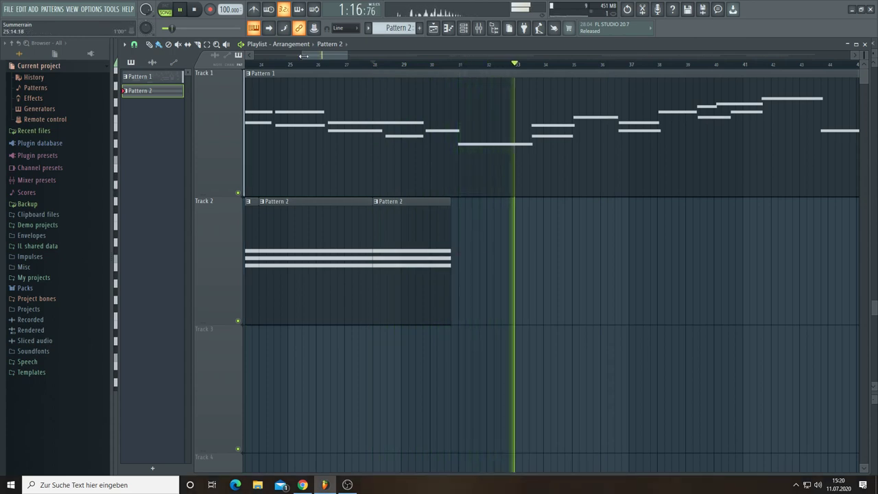
scroll(360, 81, down, 4)
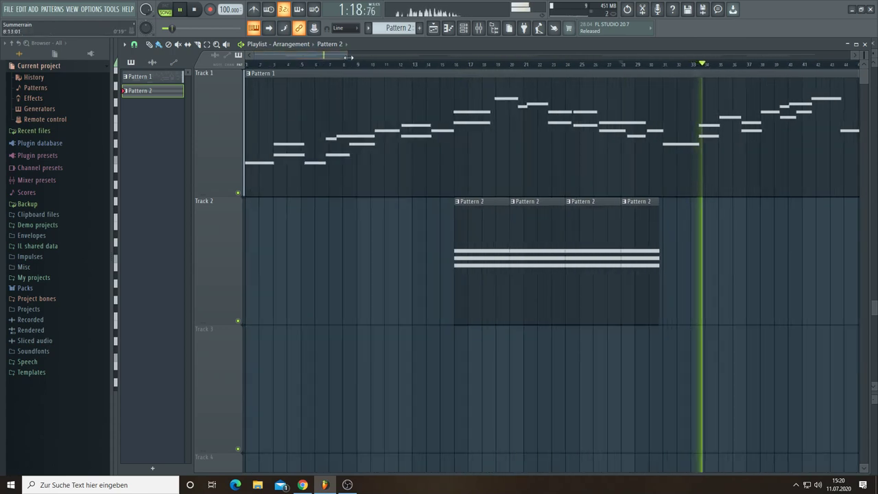
Save the Summerrain project, stop playback and reset the position to the song start, and save the project again.
scroll(729, 96, down, 5)
scroll(729, 95, down, 1)
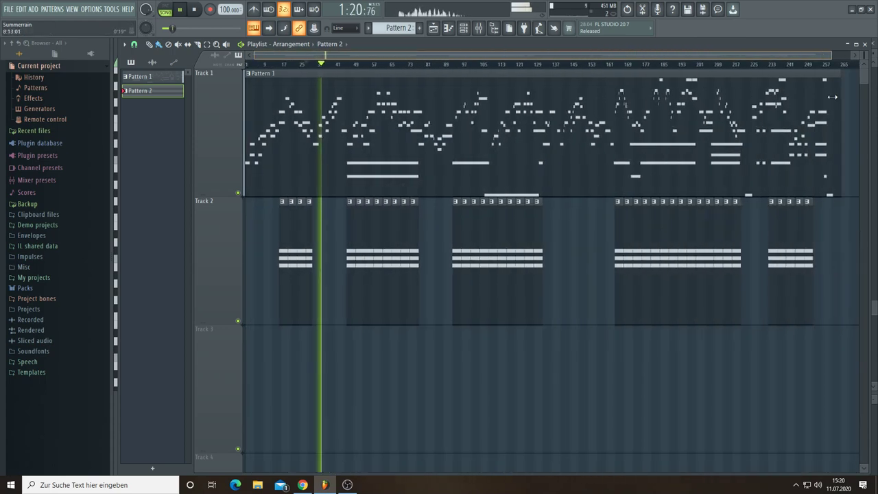
click(10, 9)
click(13, 52)
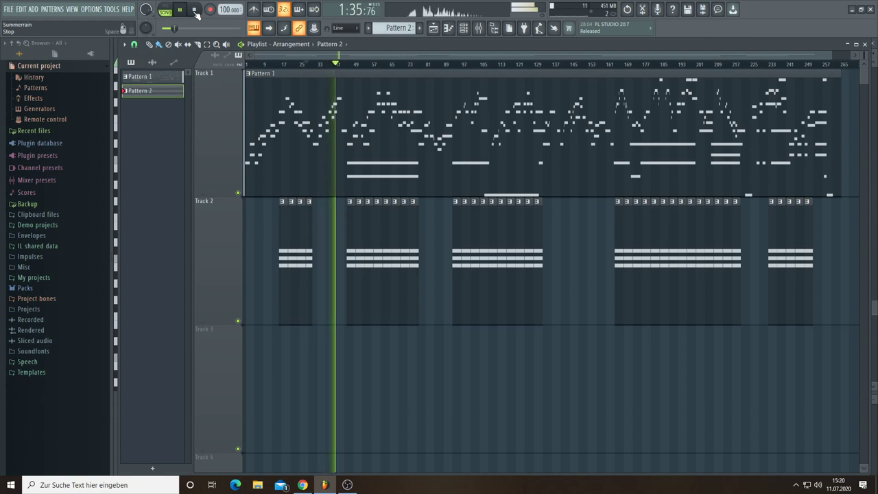
click(196, 12)
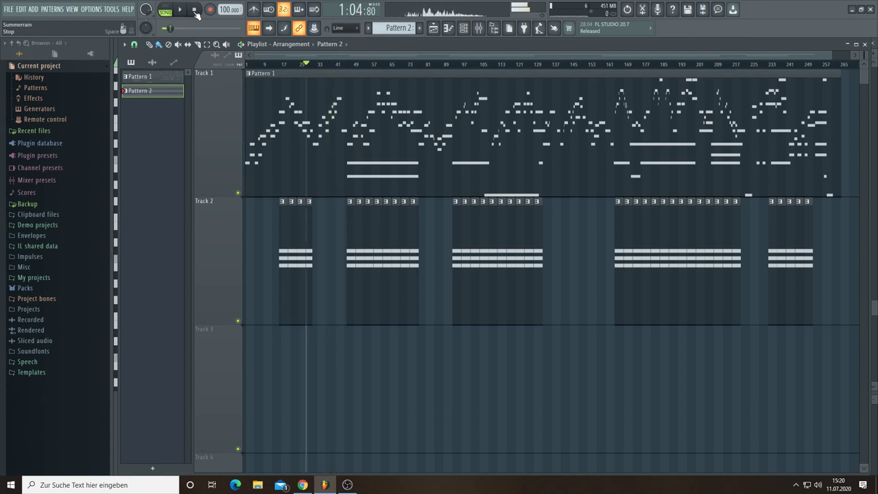
click(195, 12)
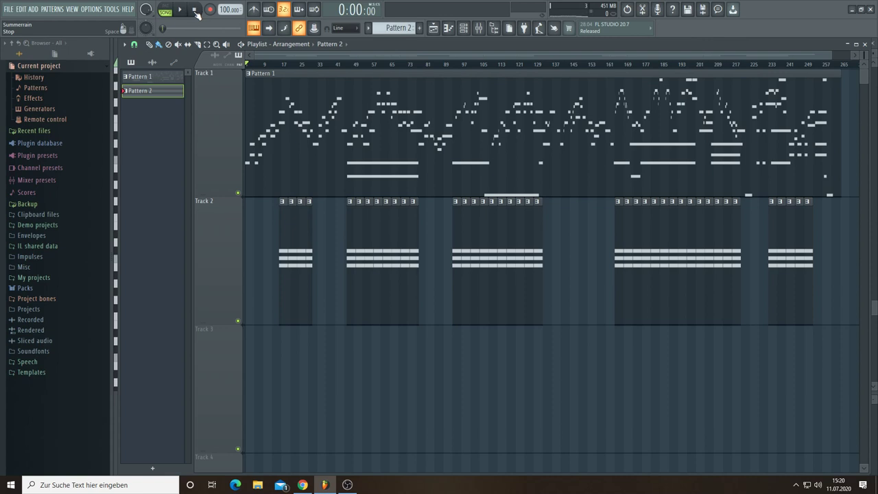
click(9, 9)
click(20, 52)
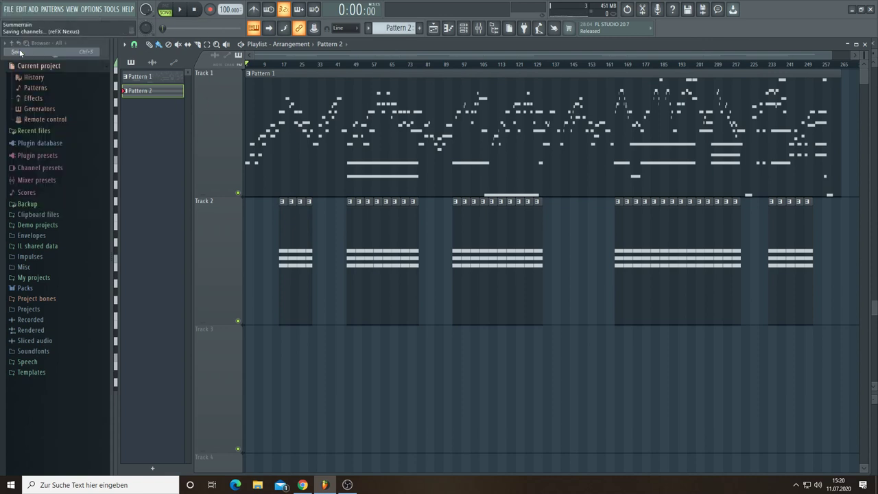
Export the full song as the 16-bit stereo wave file Summerrain.wav into the Heart and Soul folder.
click(11, 10)
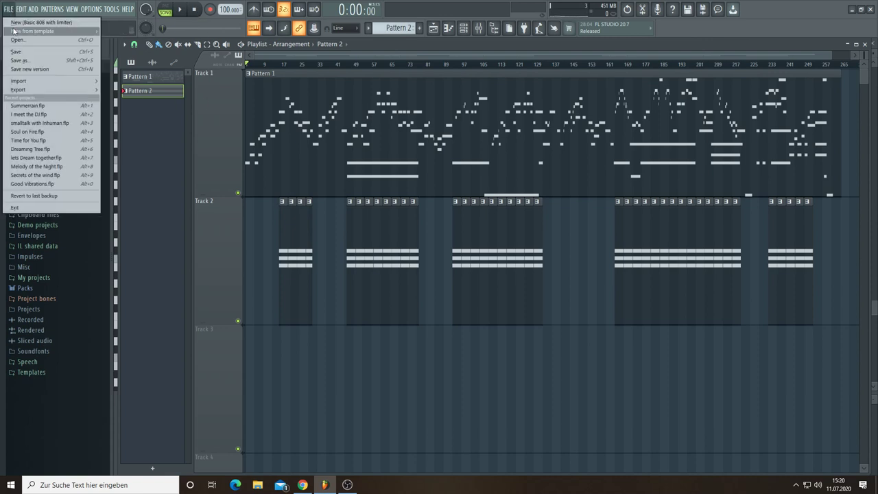
mouse_move(28, 93)
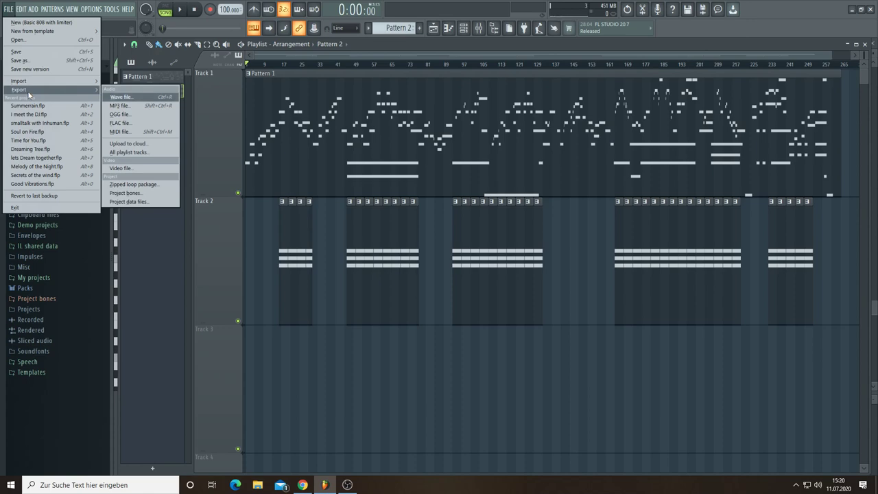
click(121, 96)
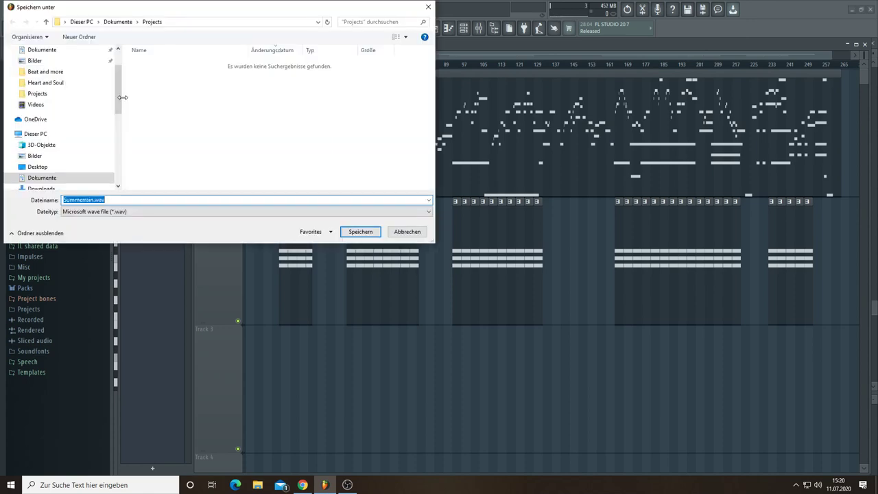
click(42, 82)
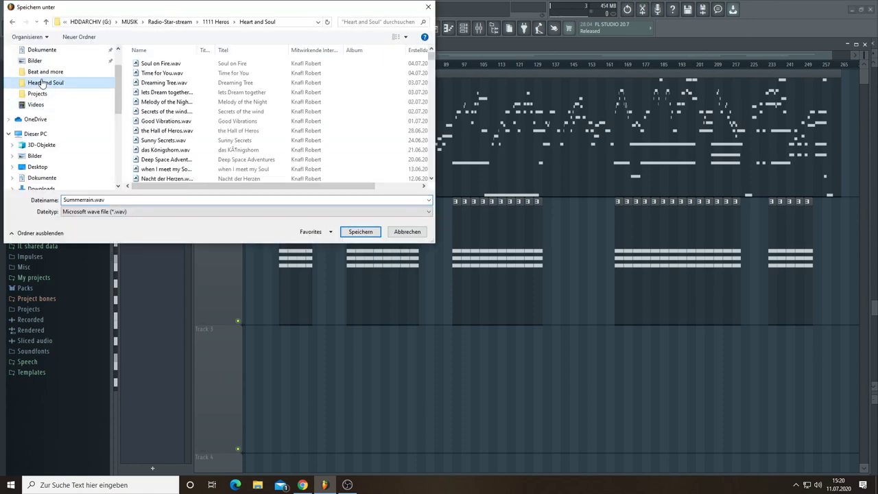
click(359, 235)
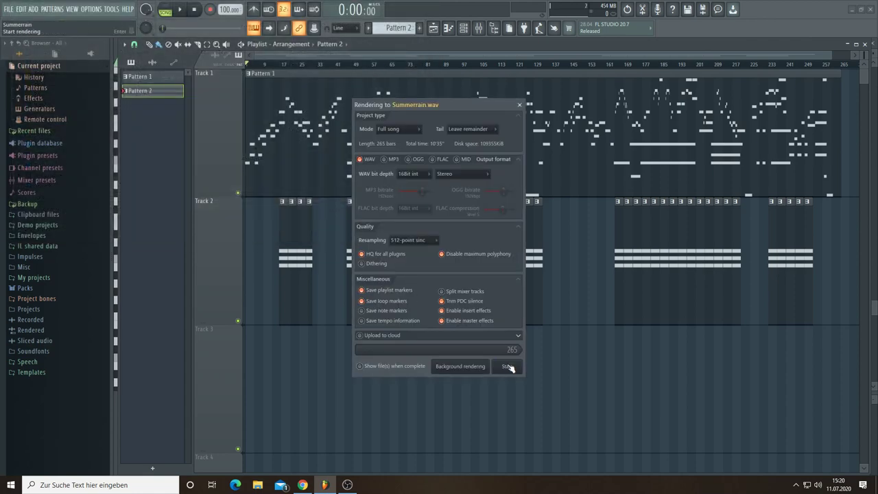
click(508, 368)
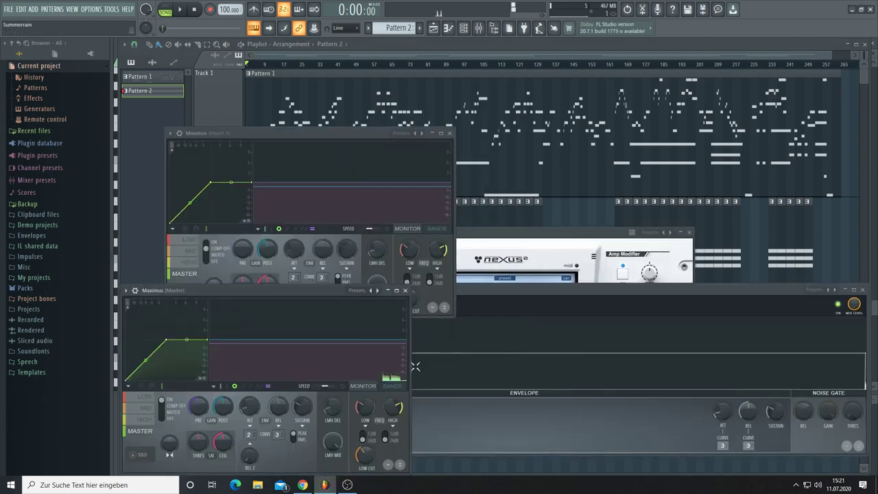
Close all open plugin windows and exit FL Studio.
key(F12)
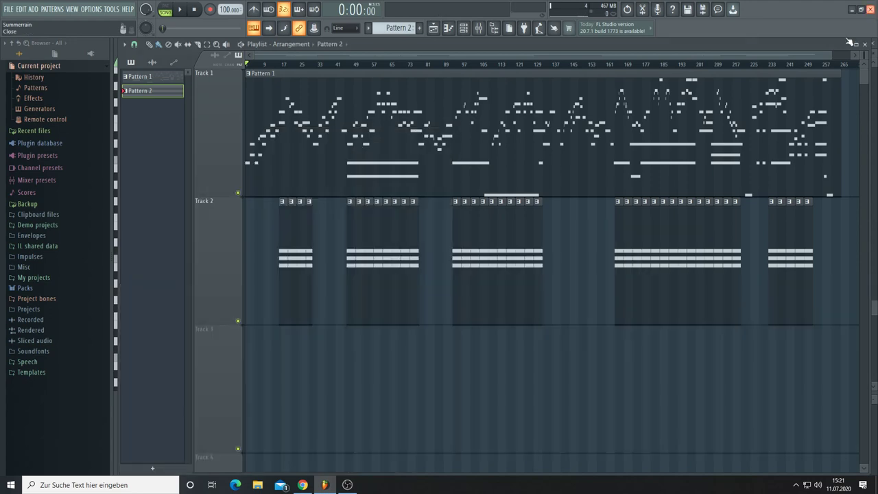
key(alt+F4)
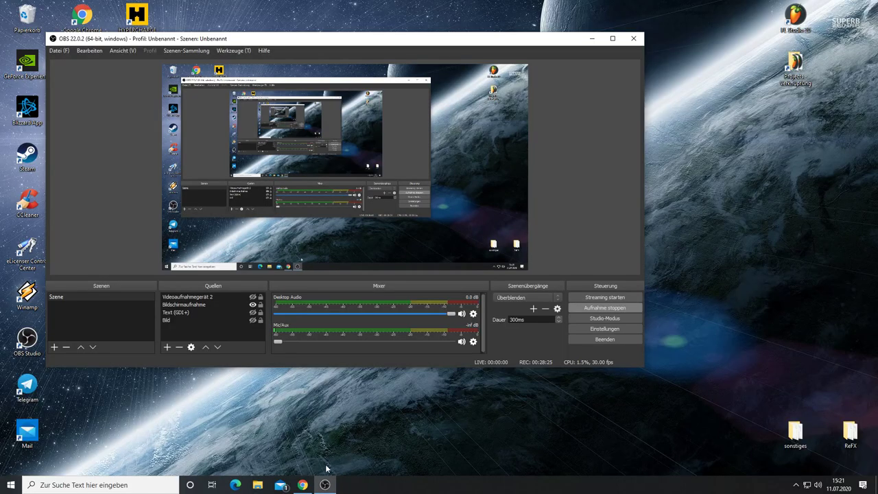
Switch to File Explorer, play the recent file Summerrain.wav in Winamp, and minimize the Explorer and OBS windows.
click(257, 485)
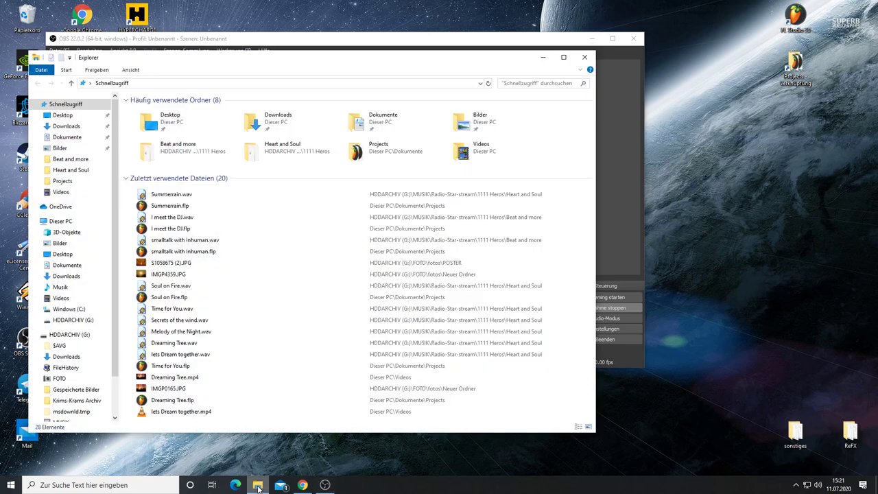
click(171, 196)
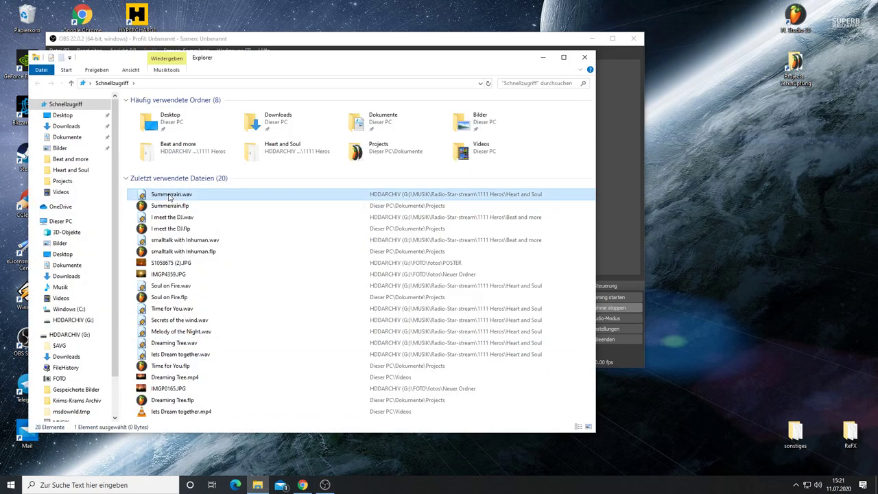
click(542, 57)
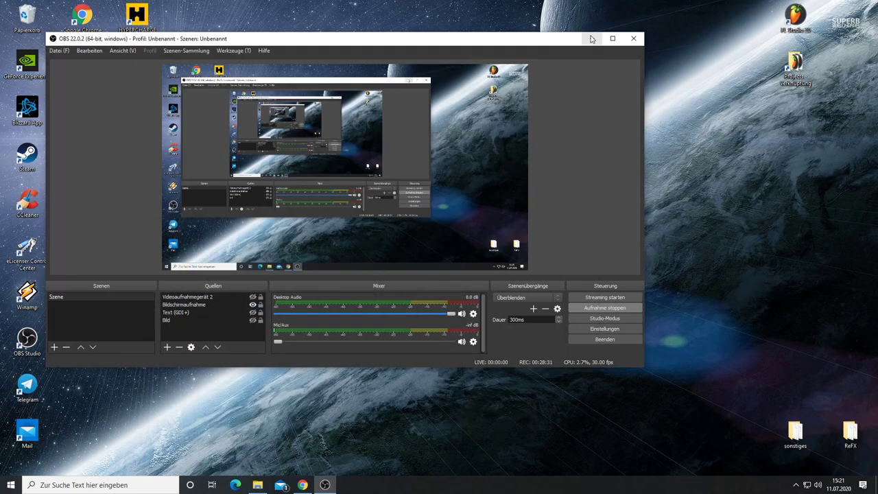
click(592, 38)
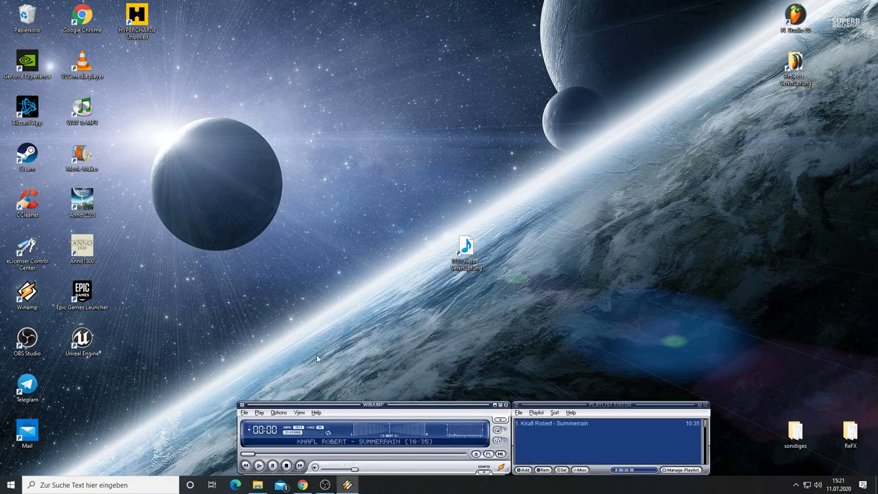
Show Winamp's visualizations, place the visualizer in the desktop's upper-left corner, and move the player and playlist windows to the lower-right corner.
click(298, 413)
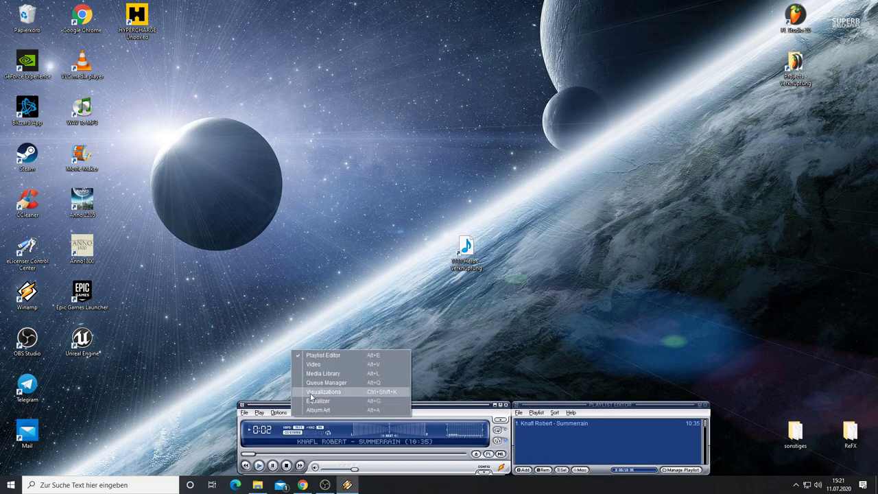
click(311, 397)
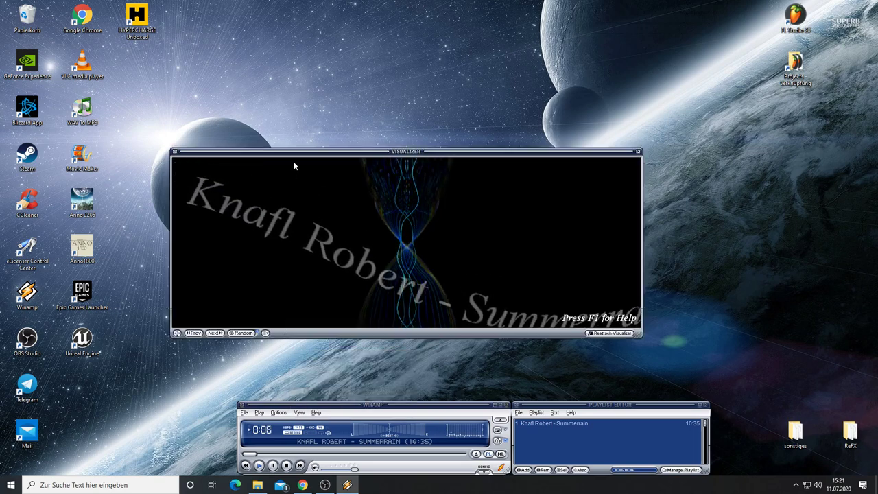
drag(299, 152, 131, 5)
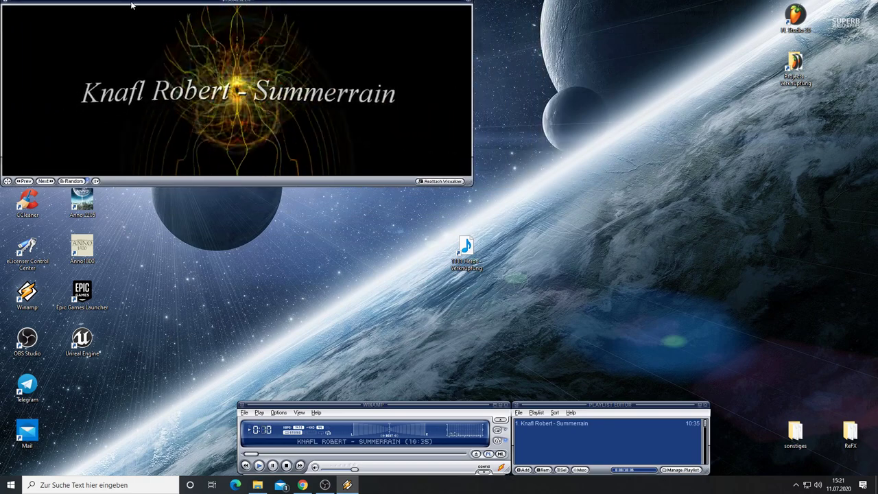
drag(132, 5, 130, 9)
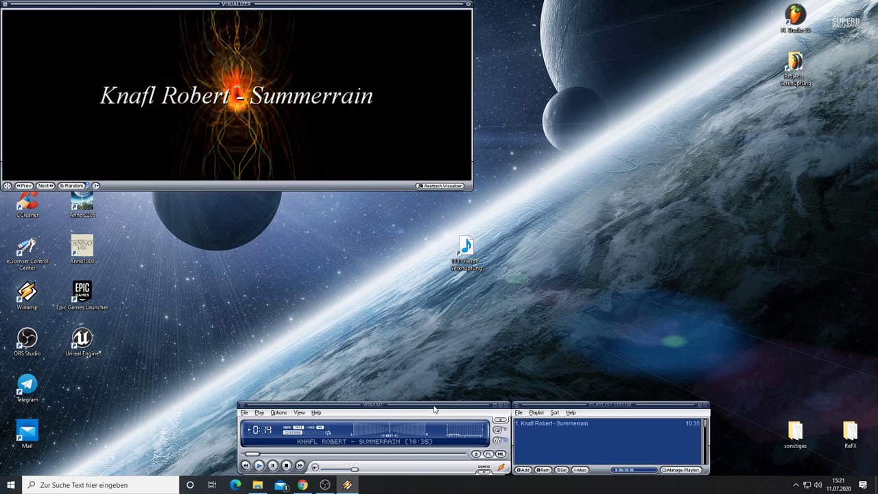
drag(434, 409, 601, 409)
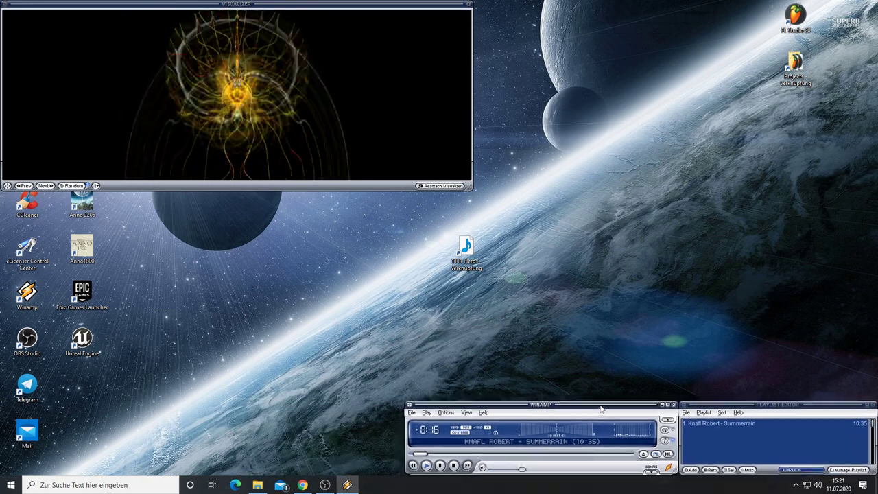
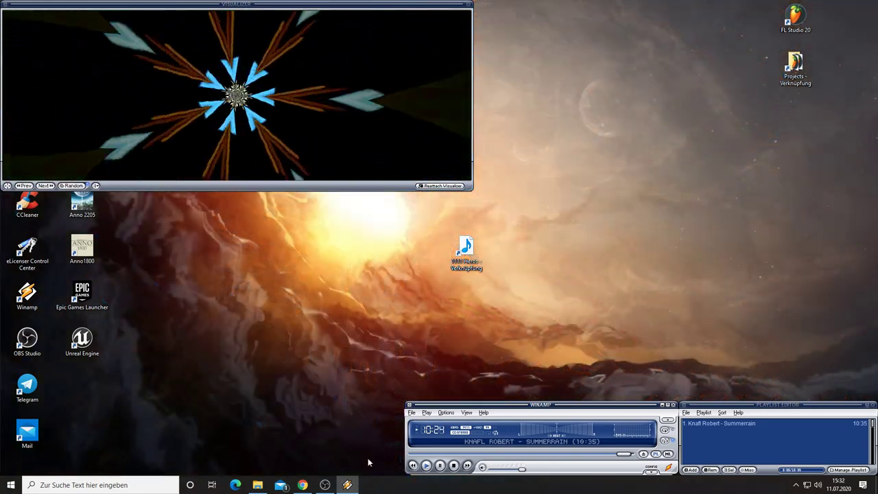
Switch to OBS Studio.
click(325, 485)
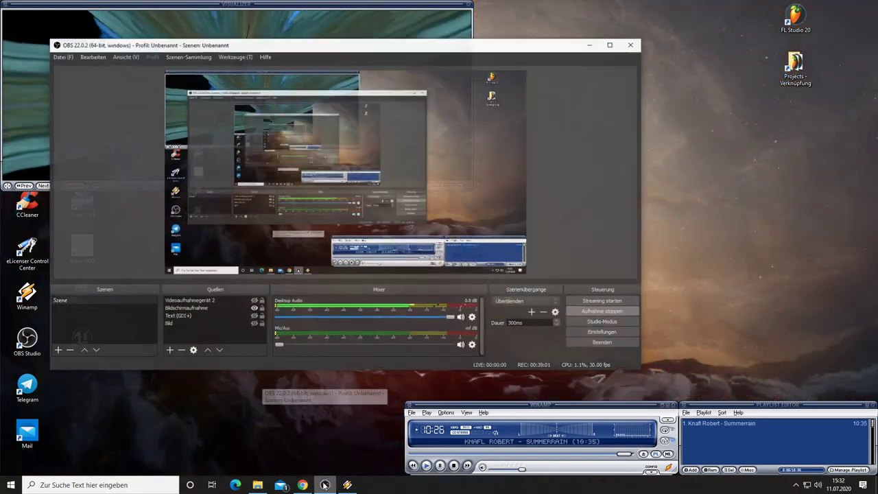